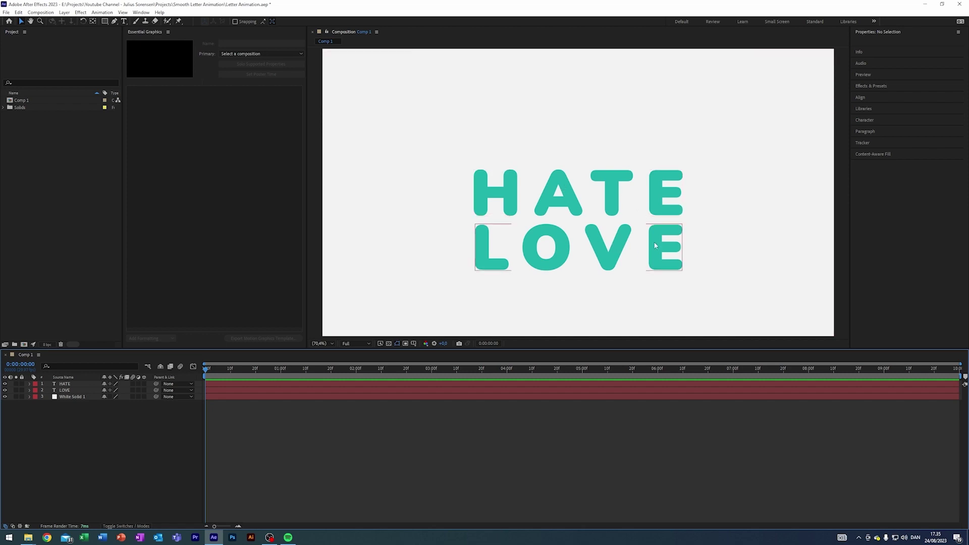
Step: Select the HATE text layer in the Comp 1 timeline
click(89, 385)
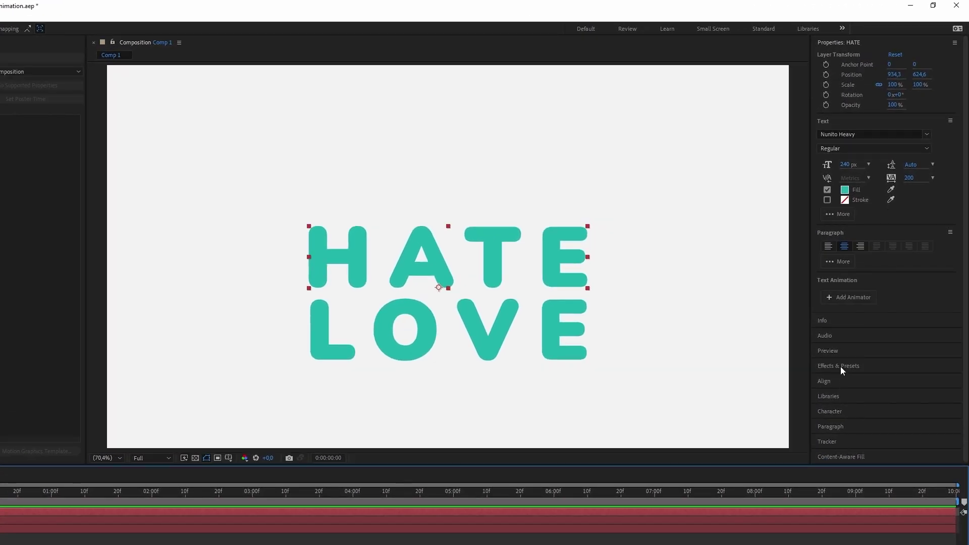
Step: Align the LOVE layer to the composition's vertical centre using the Align panel
click(835, 380)
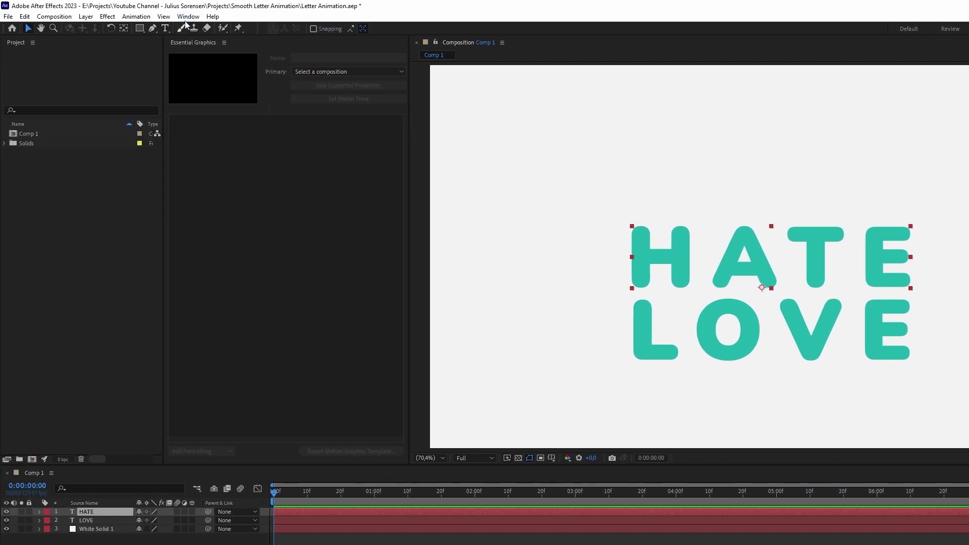
click(188, 18)
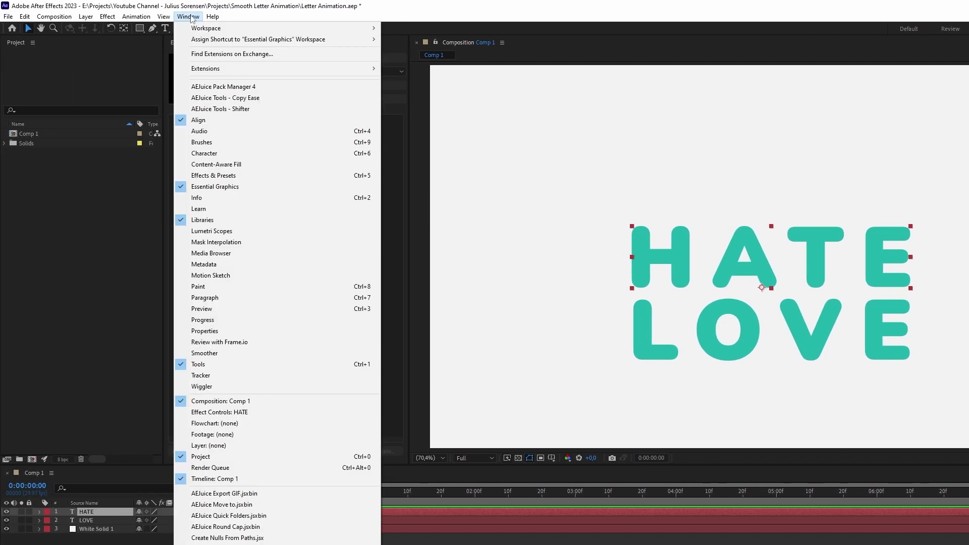
click(222, 120)
click(88, 520)
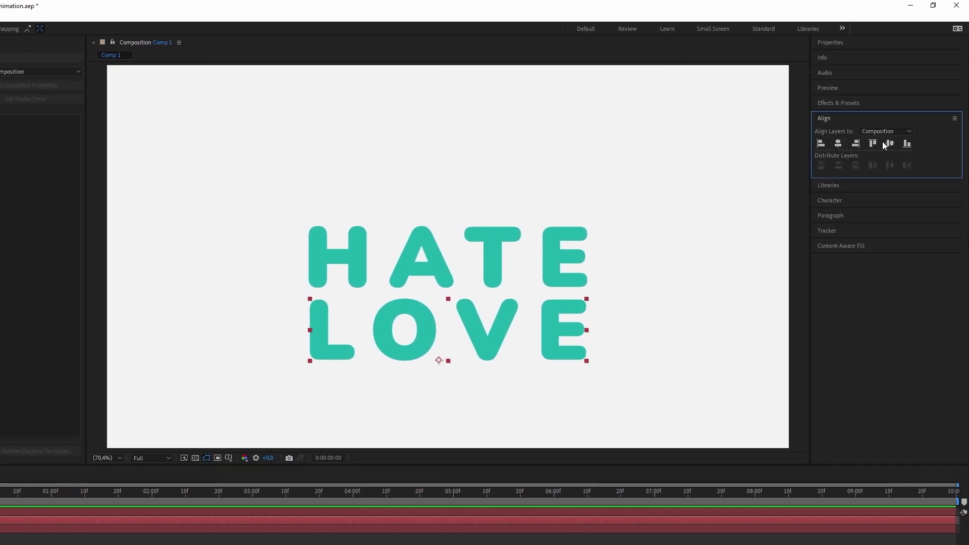
click(885, 145)
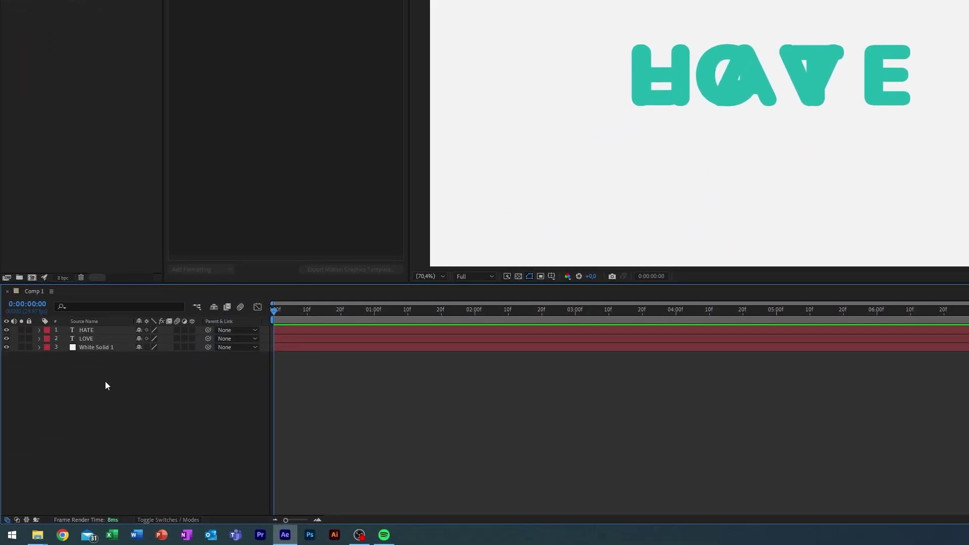
Step: Create shapes from text for both the HATE and LOVE layers
click(86, 329)
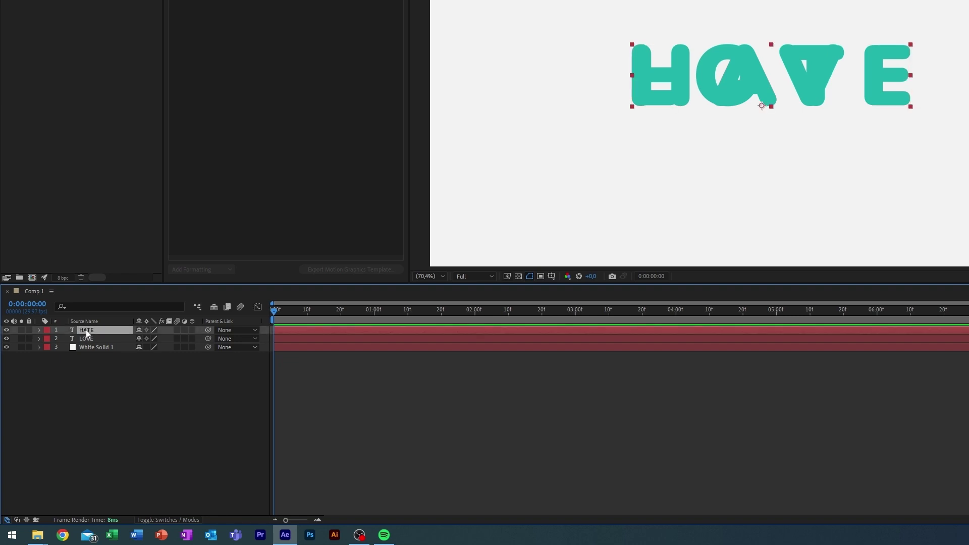
right_click(86, 329)
mouse_move(179, 238)
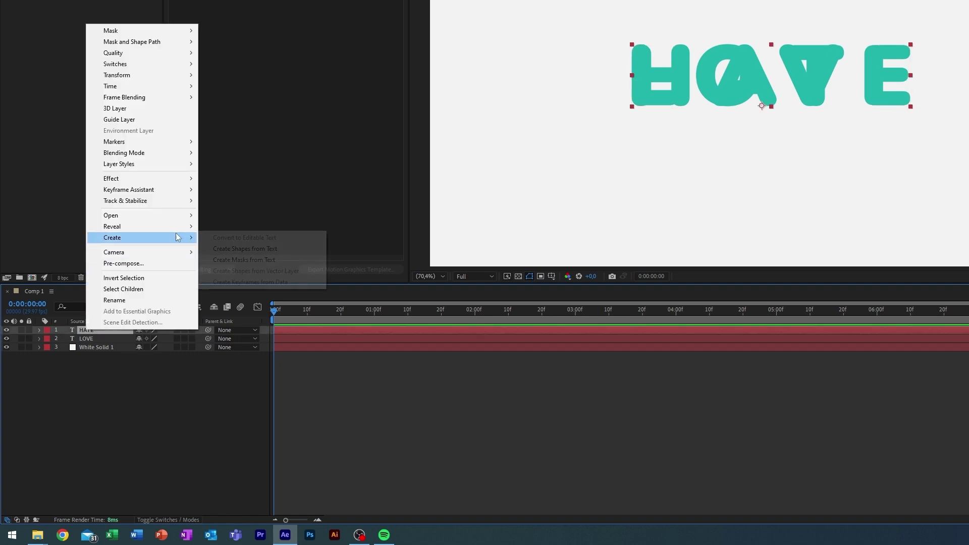
click(266, 248)
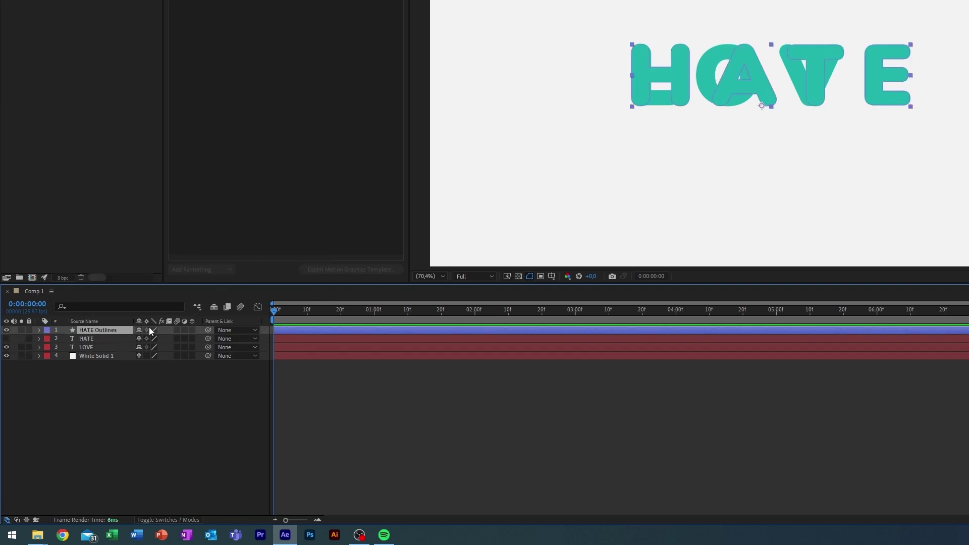
click(85, 348)
right_click(84, 346)
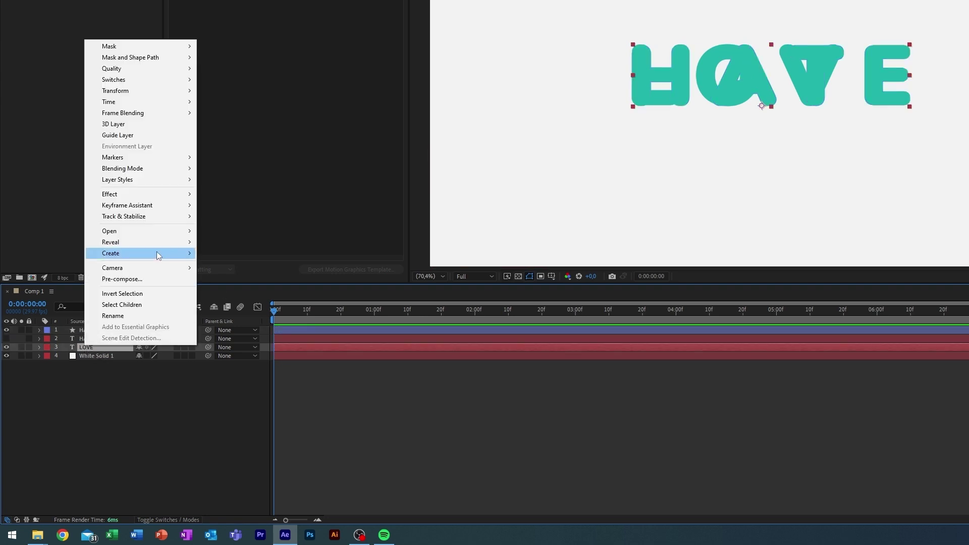
mouse_move(158, 253)
click(259, 266)
Step: Move LOVE Outlines to second in the stack and delete the original HATE and LOVE text layers
drag(101, 348, 97, 335)
click(92, 348)
shift+click(92, 356)
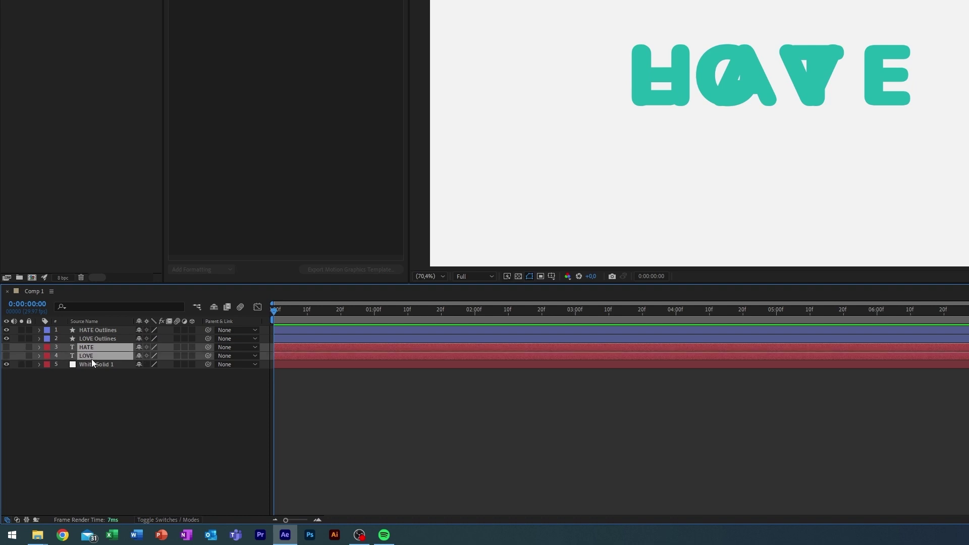
key(Delete)
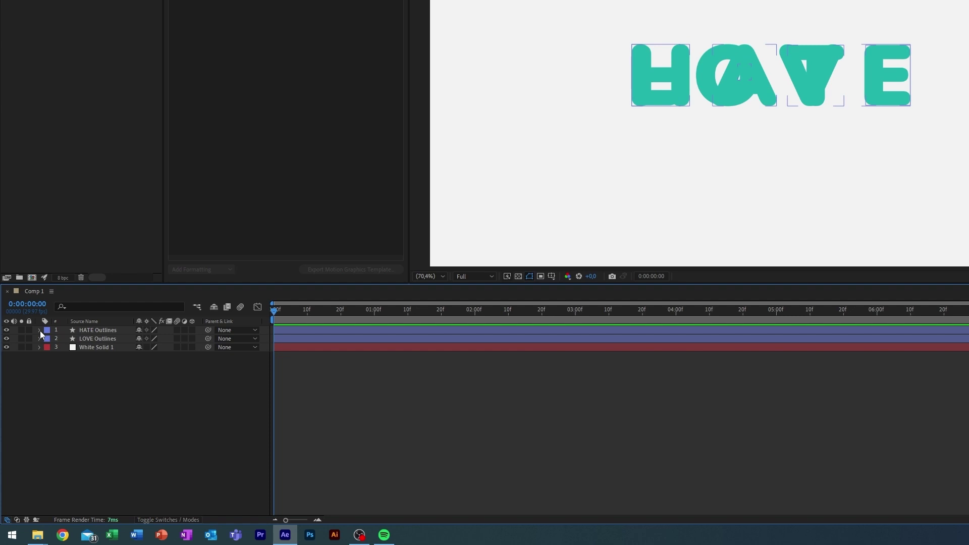
Step: Expand HATE Outlines > Contents and twirl open all four letter groups H through E
click(40, 331)
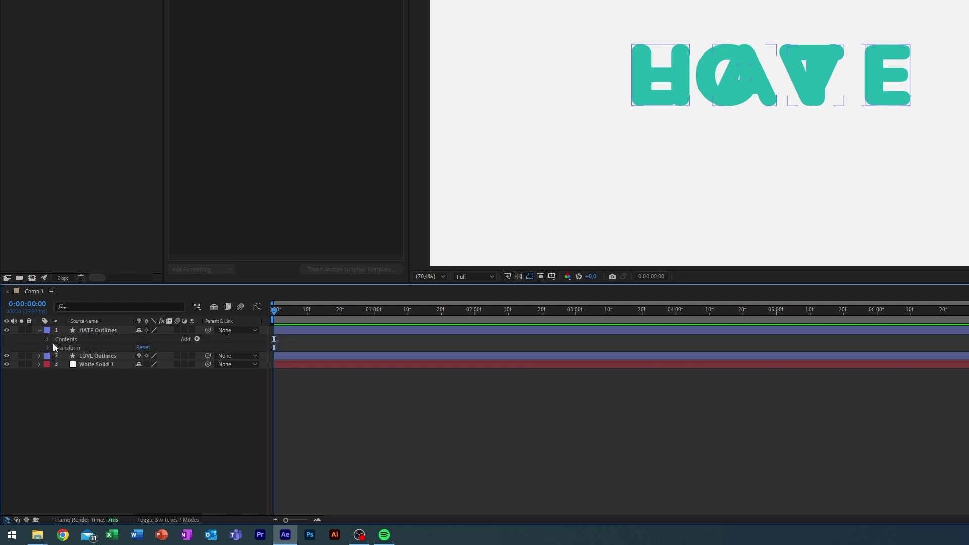
click(47, 338)
click(71, 348)
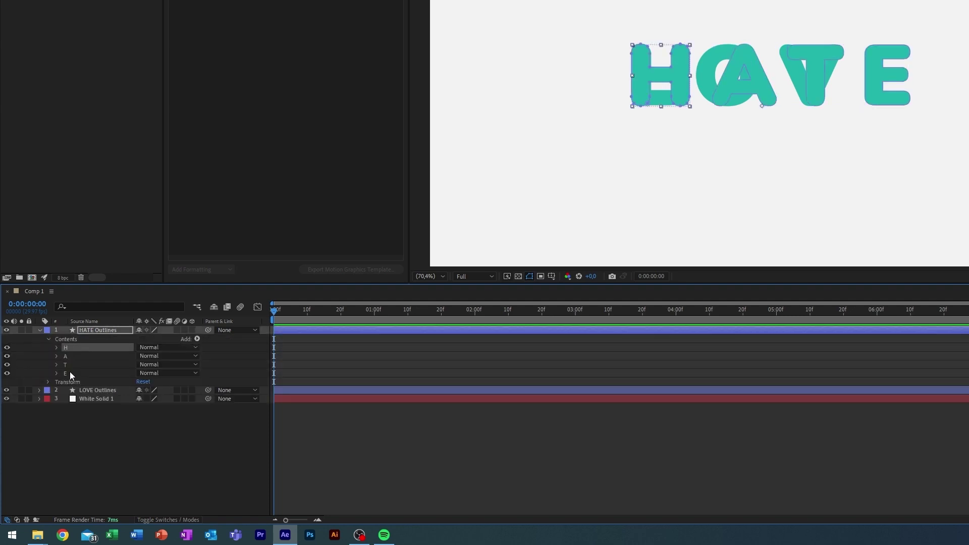
shift+click(69, 372)
click(57, 348)
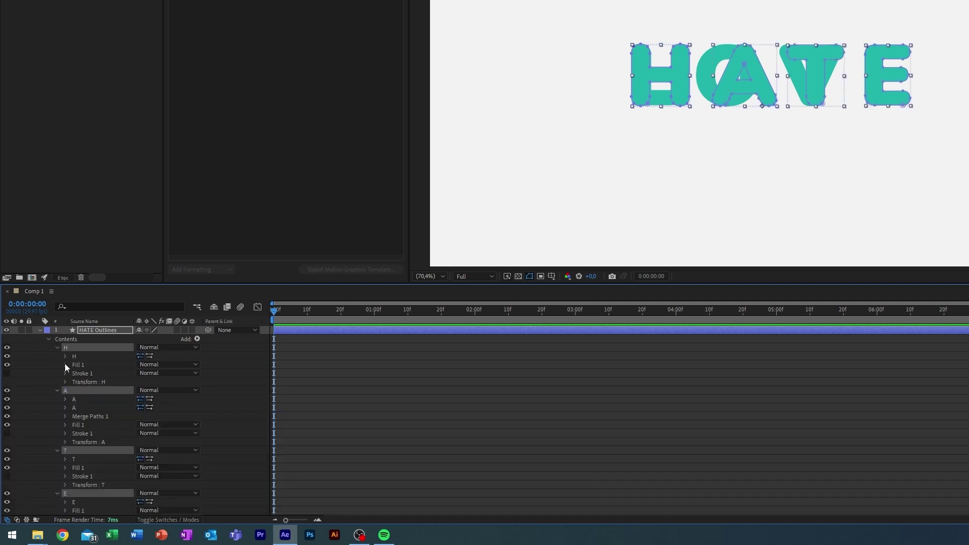
Step: Reveal the Path property of the H, both A, T and E shapes
click(65, 356)
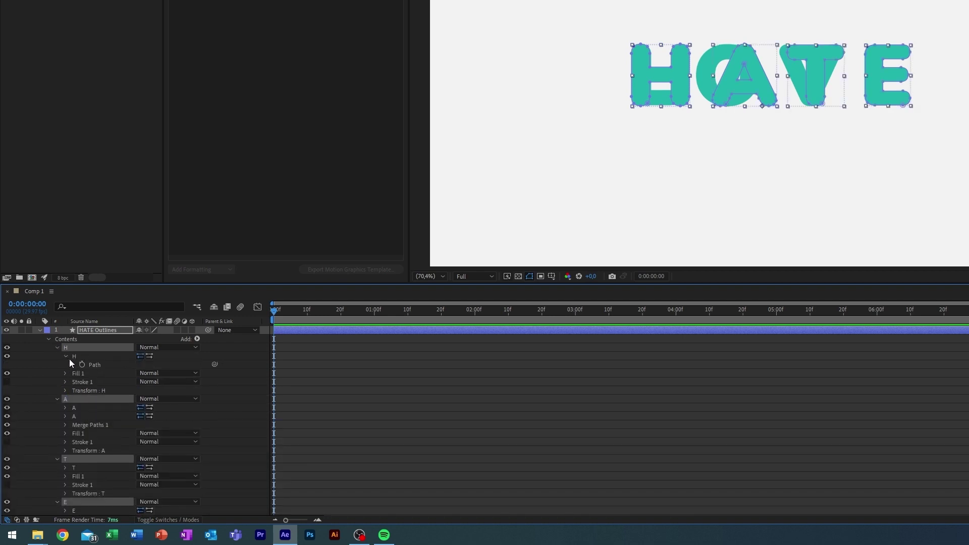
click(65, 408)
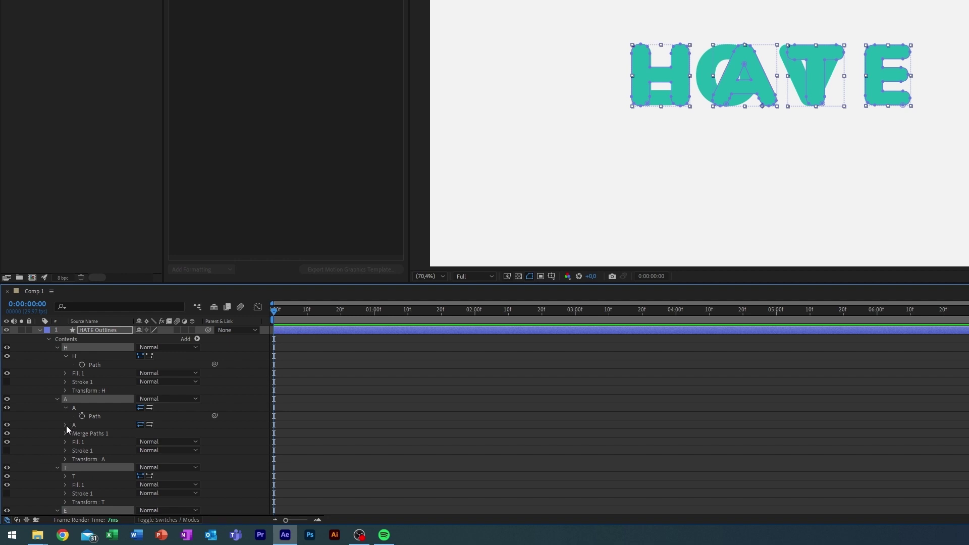
click(66, 425)
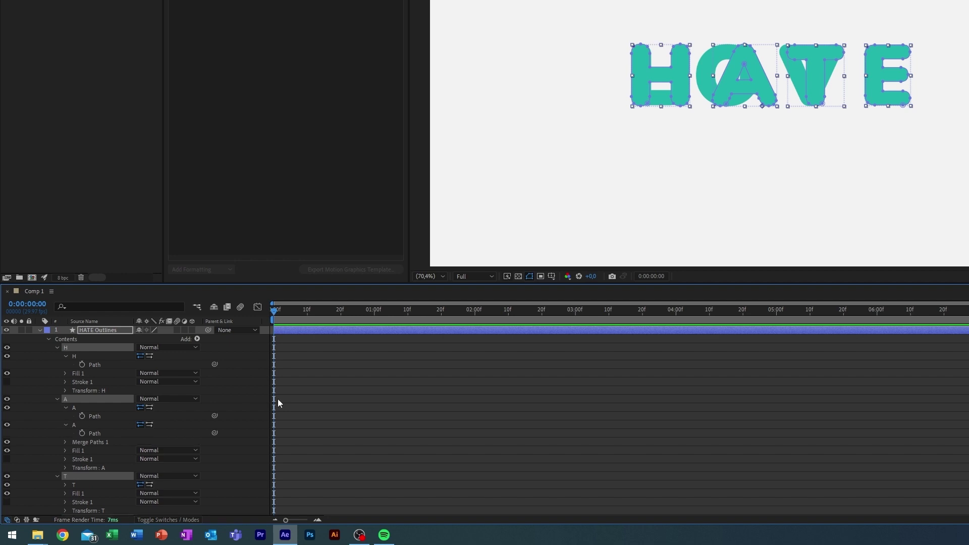
click(65, 485)
scroll(64, 479, down, 5)
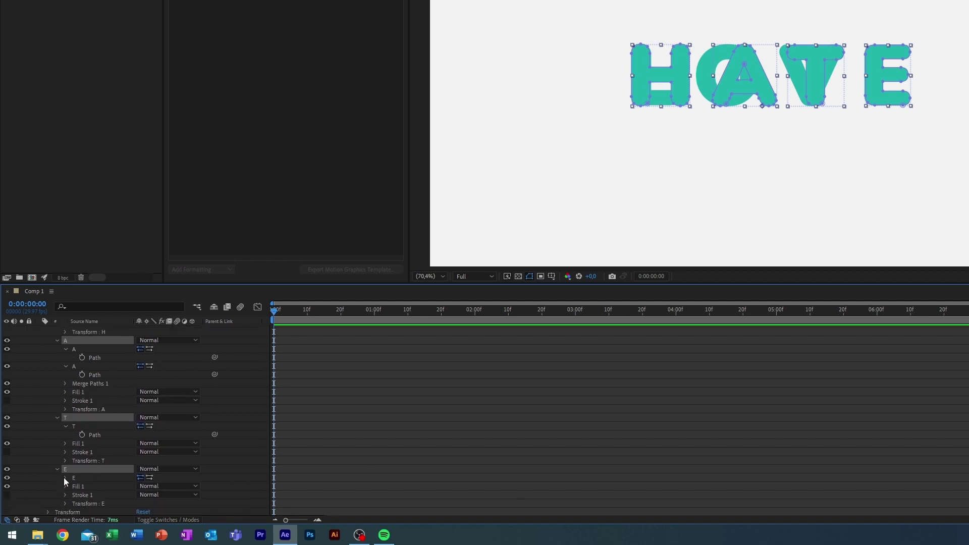
click(64, 478)
click(399, 403)
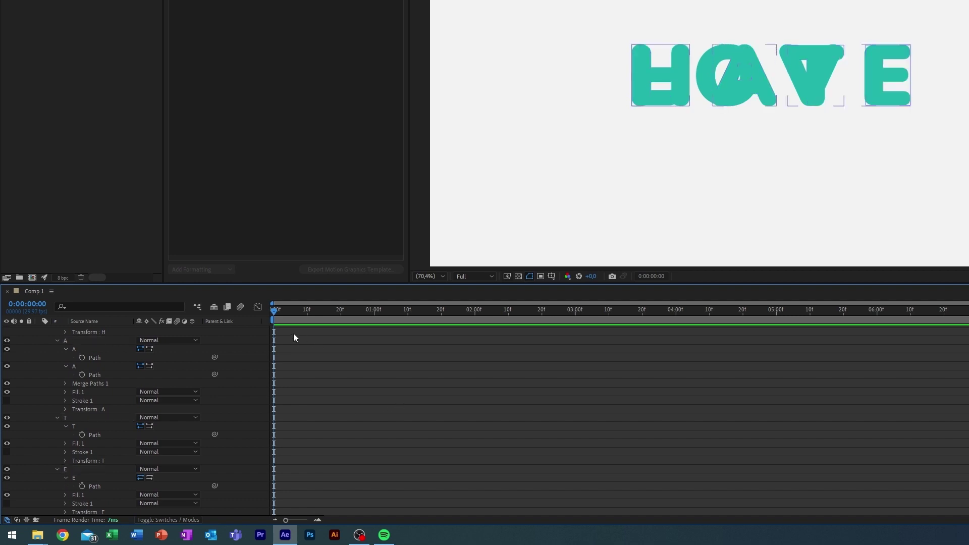
Step: At 0:00:01:00, set Path keyframes on the E, T, both A and H shapes
drag(275, 314, 375, 322)
key(ctrl+a)
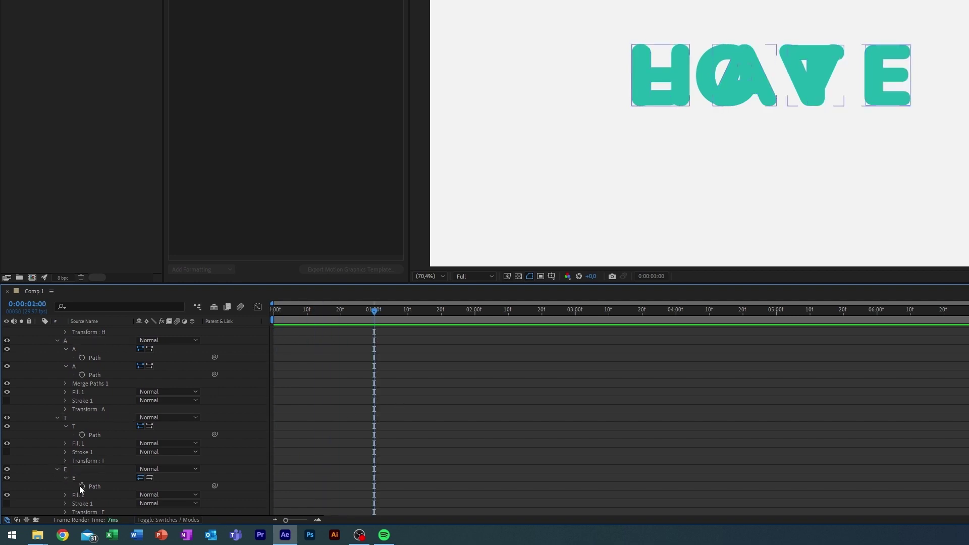
click(81, 486)
click(82, 436)
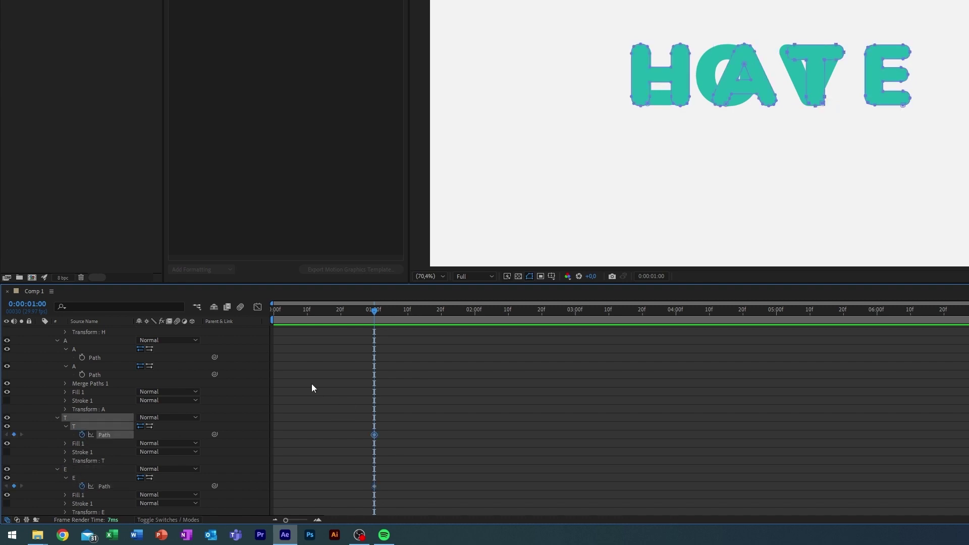
click(83, 375)
click(83, 358)
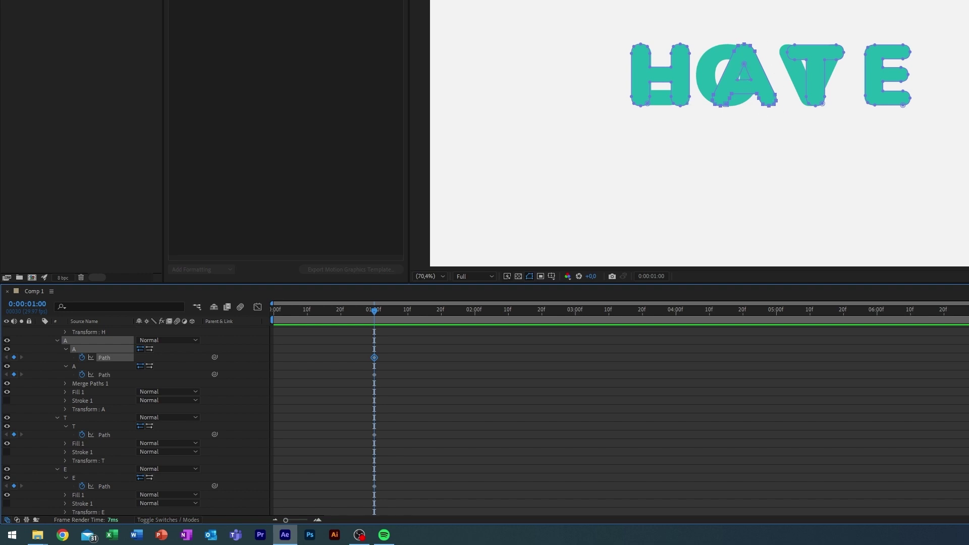
scroll(135, 424, up, 3)
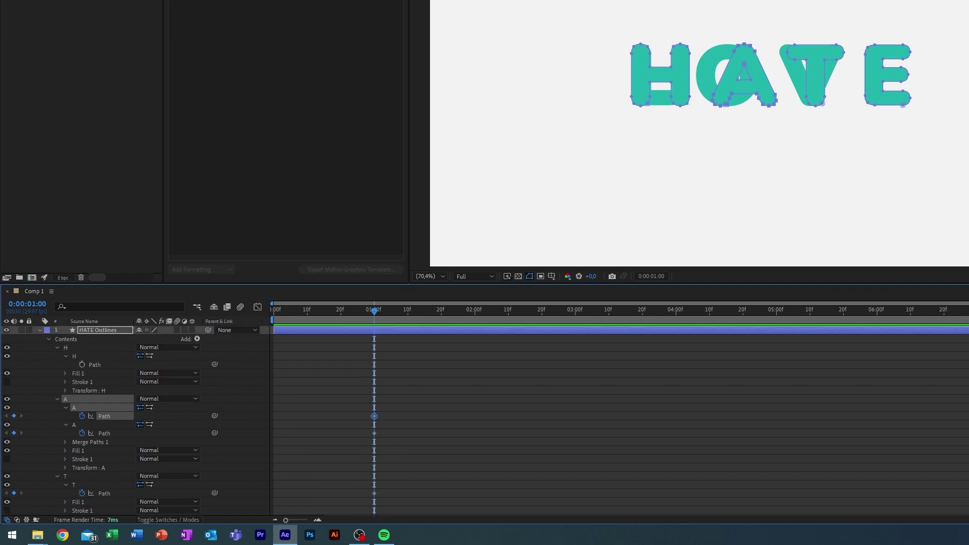
click(83, 365)
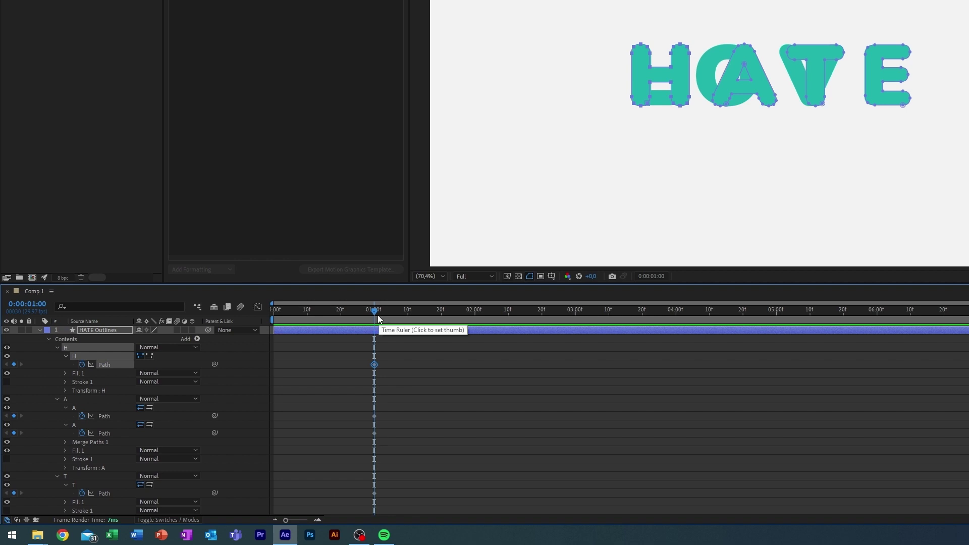
Step: At 0:00:01:15, expand the LOVE Outlines L, O and V groups and select the V Path
drag(374, 315, 424, 317)
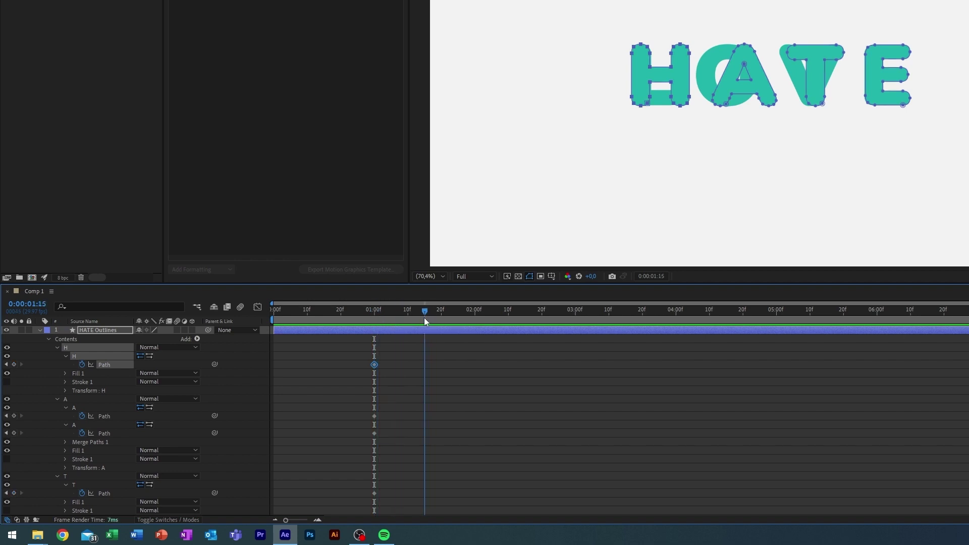
click(39, 330)
click(39, 339)
click(48, 349)
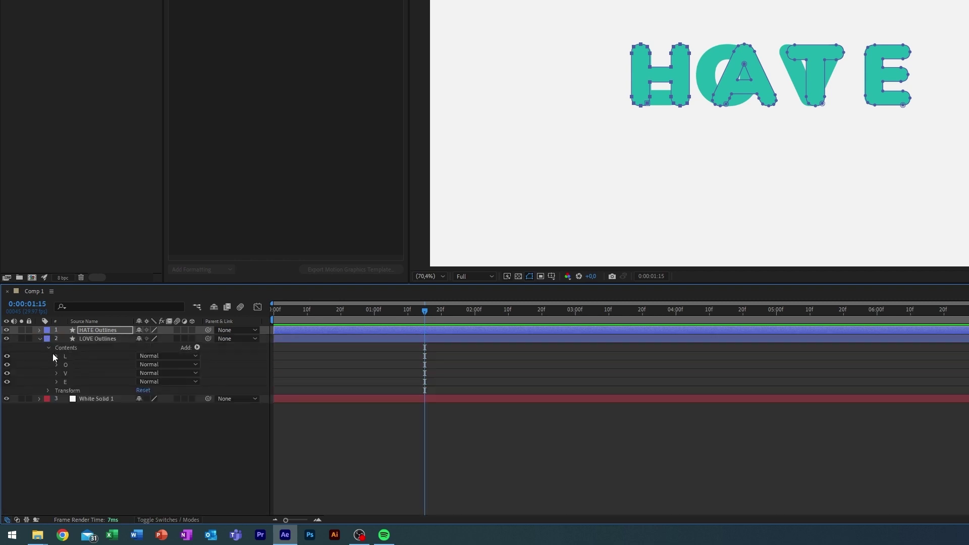
click(55, 356)
click(56, 399)
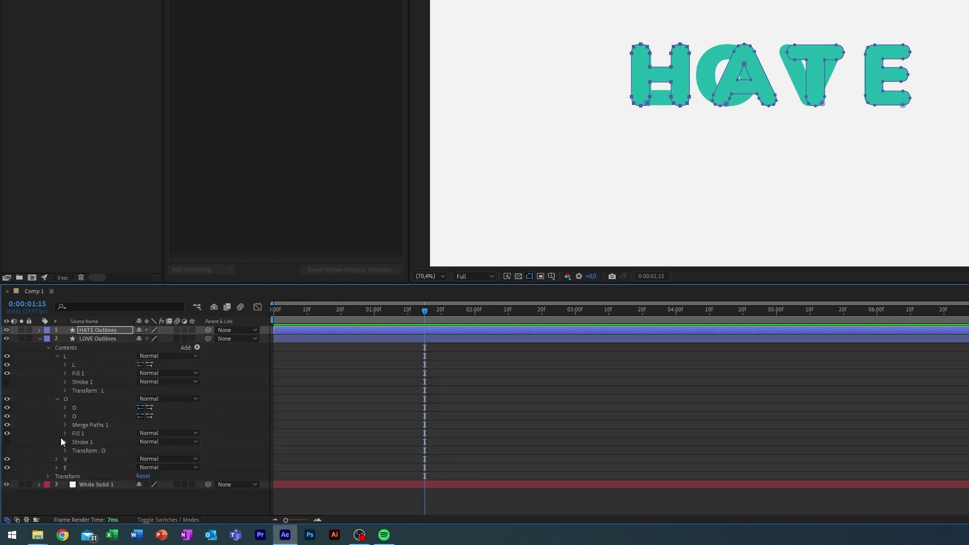
click(56, 459)
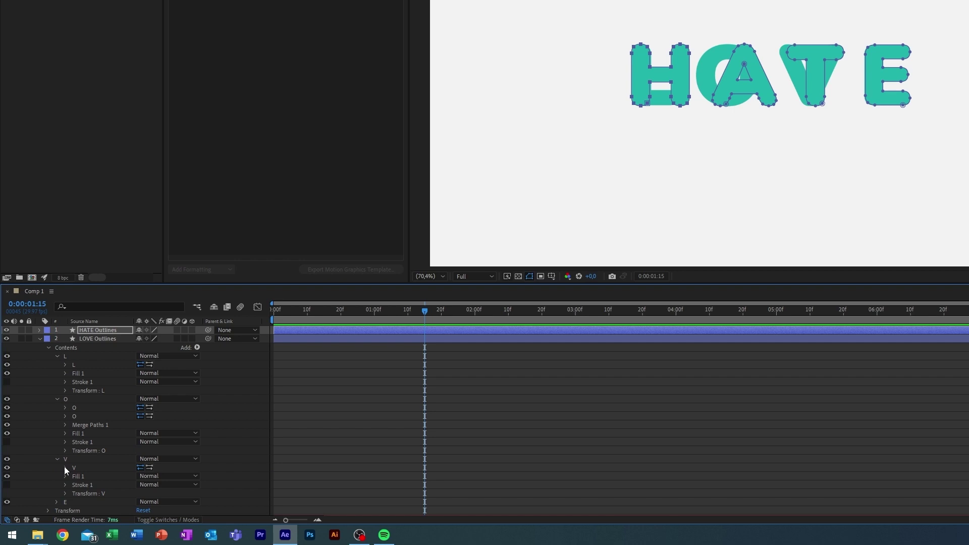
click(65, 467)
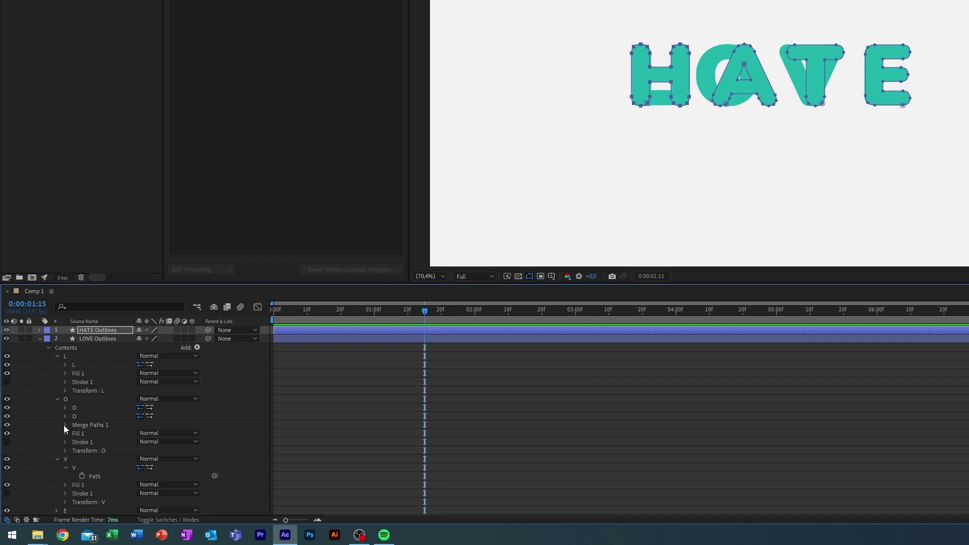
click(94, 477)
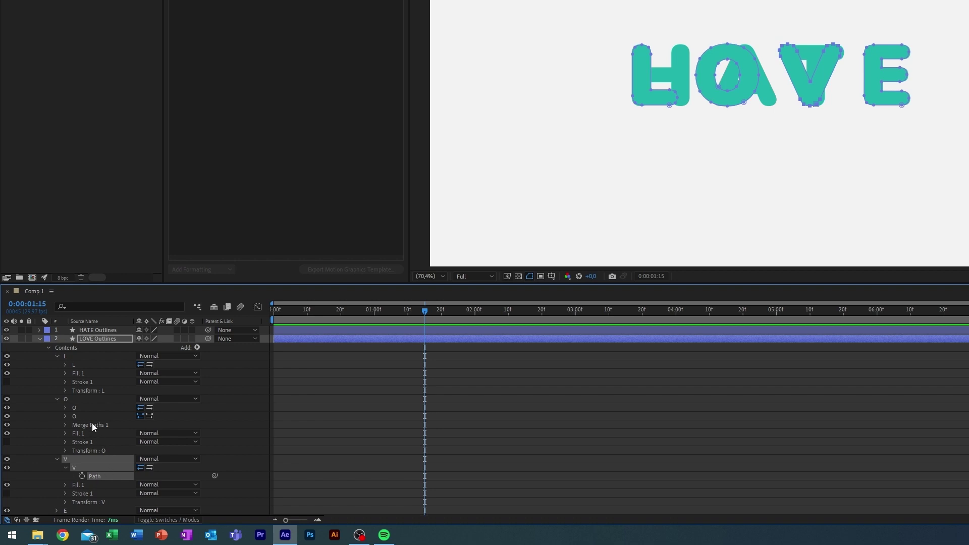
Step: Paste the V shape into the HATE T Path and scrub to check the morph
click(39, 330)
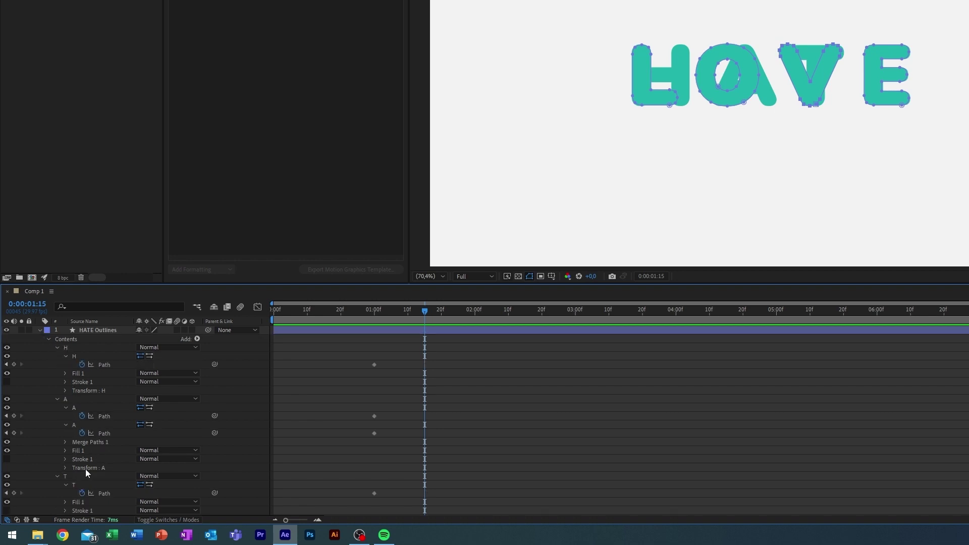
click(101, 492)
key(ctrl+v)
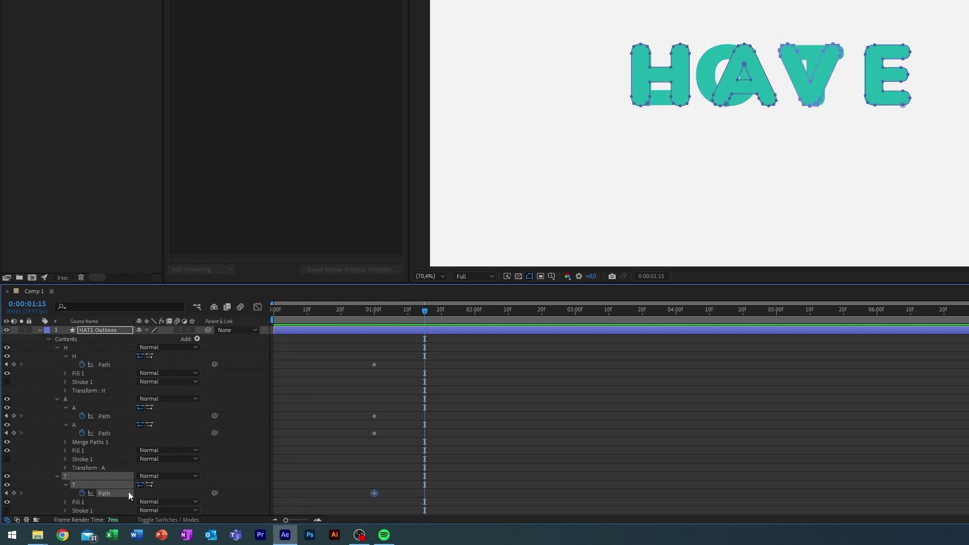
drag(417, 323, 381, 317)
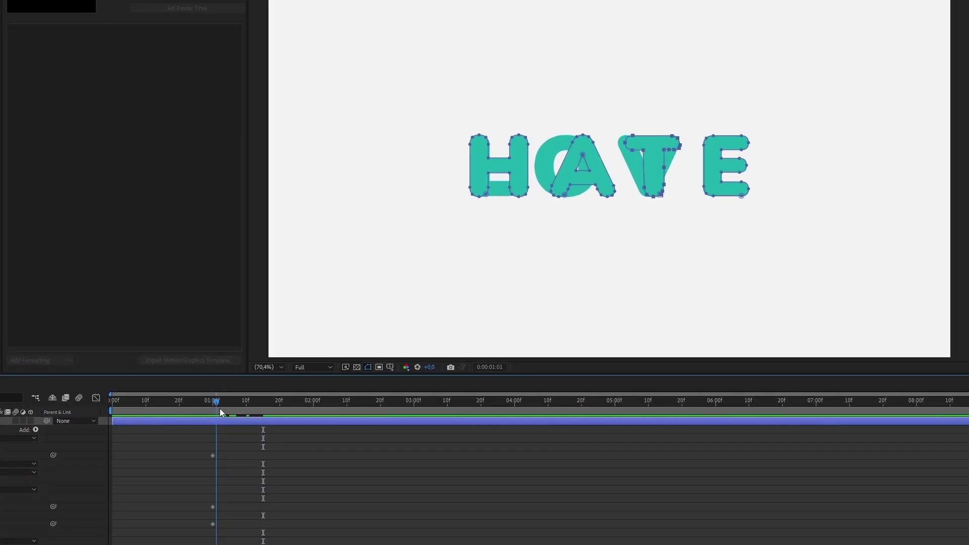
drag(219, 408, 265, 401)
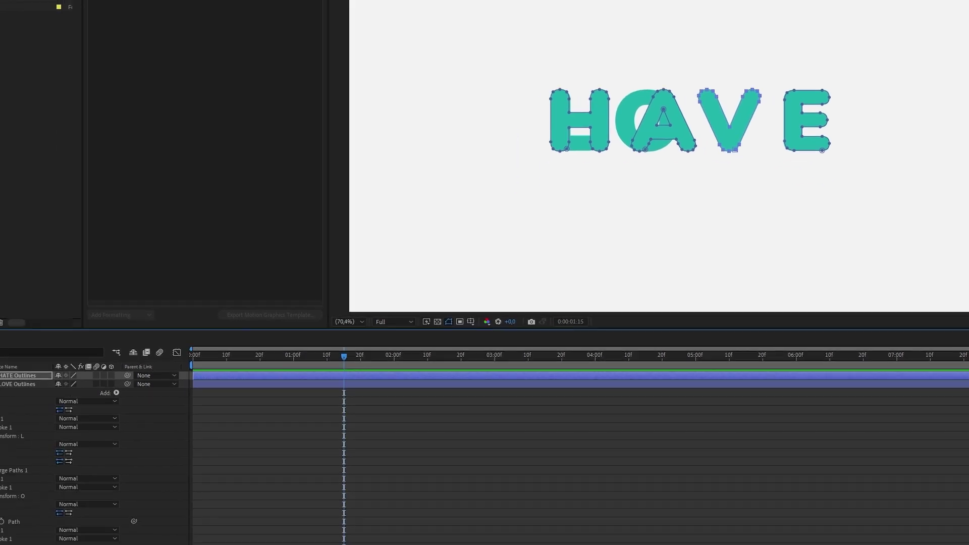
Step: Select both O sub-group paths in LOVE Outlines
click(0, 420)
click(65, 416)
click(65, 407)
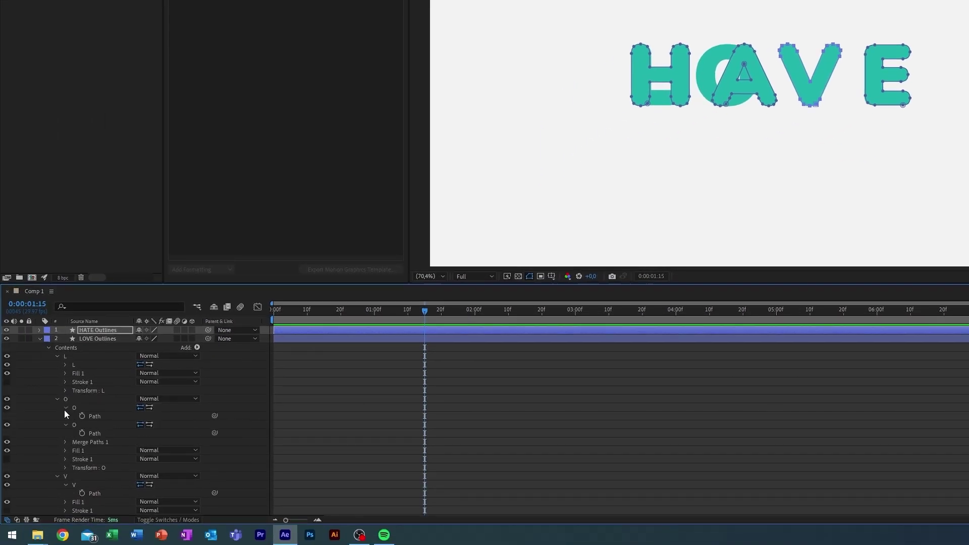
click(93, 433)
shift+click(98, 416)
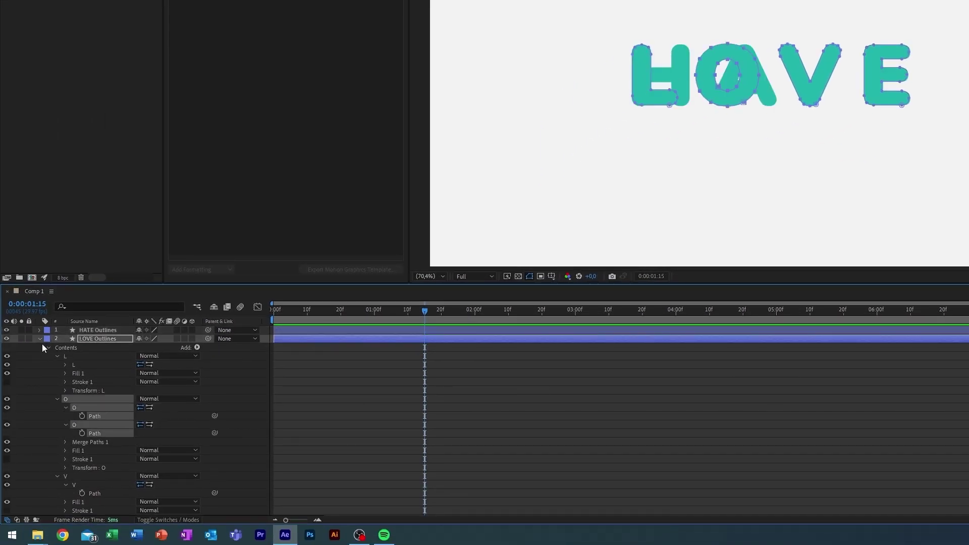
click(40, 339)
Step: Paste the O shapes into the two HATE A paths and scrub to preview
click(40, 331)
click(99, 416)
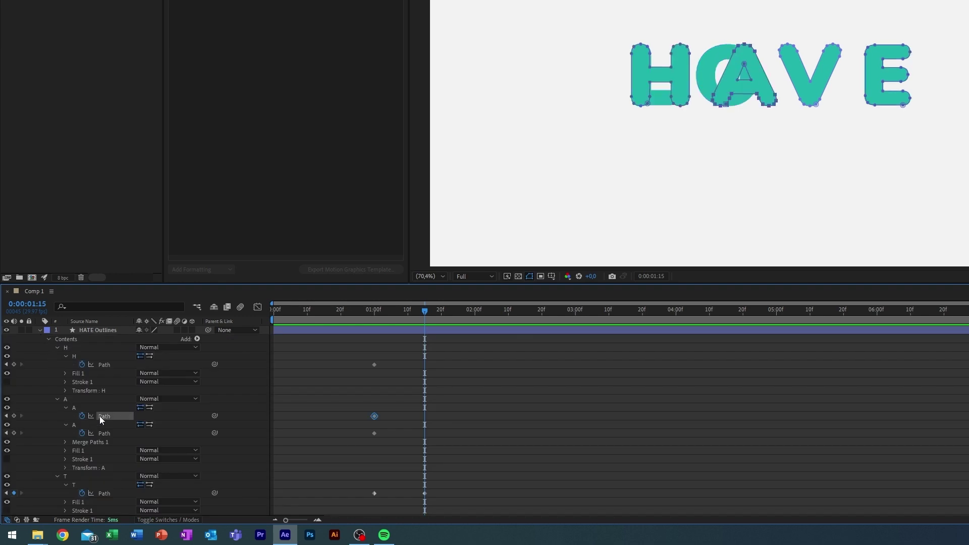
shift+click(103, 433)
key(ctrl+v)
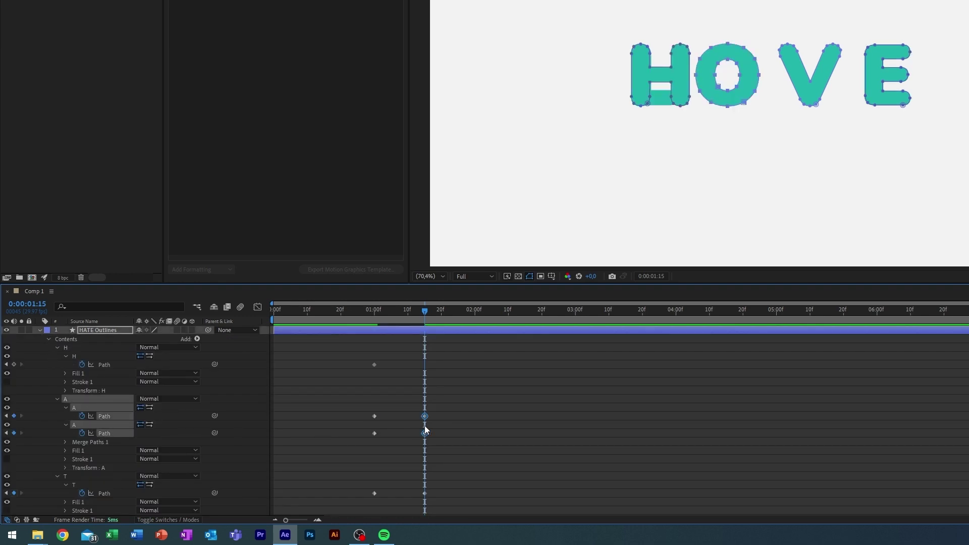
click(476, 389)
drag(403, 314, 425, 315)
Step: Copy the L letter's path from LOVE Outlines and paste it into the H Path
click(39, 329)
click(41, 337)
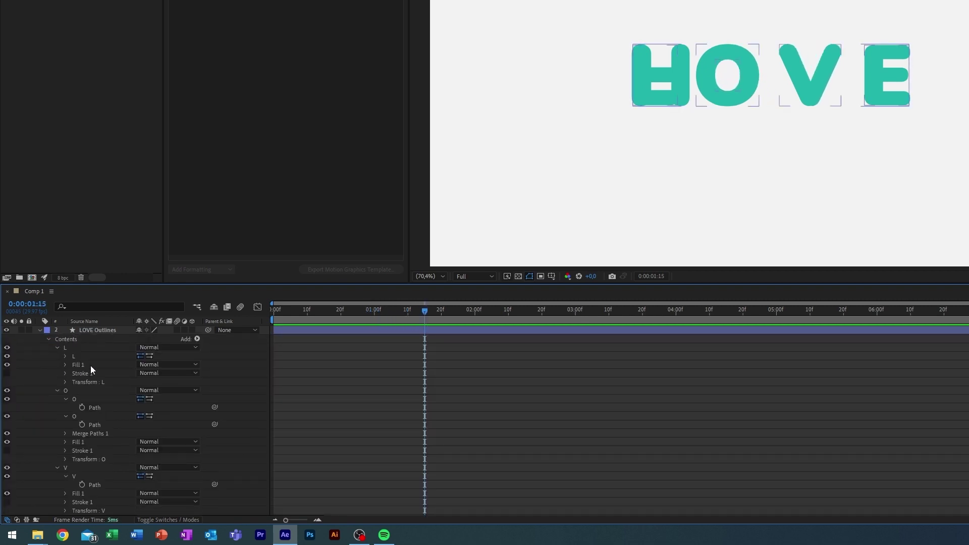
click(65, 359)
click(81, 365)
click(40, 329)
click(41, 331)
click(106, 366)
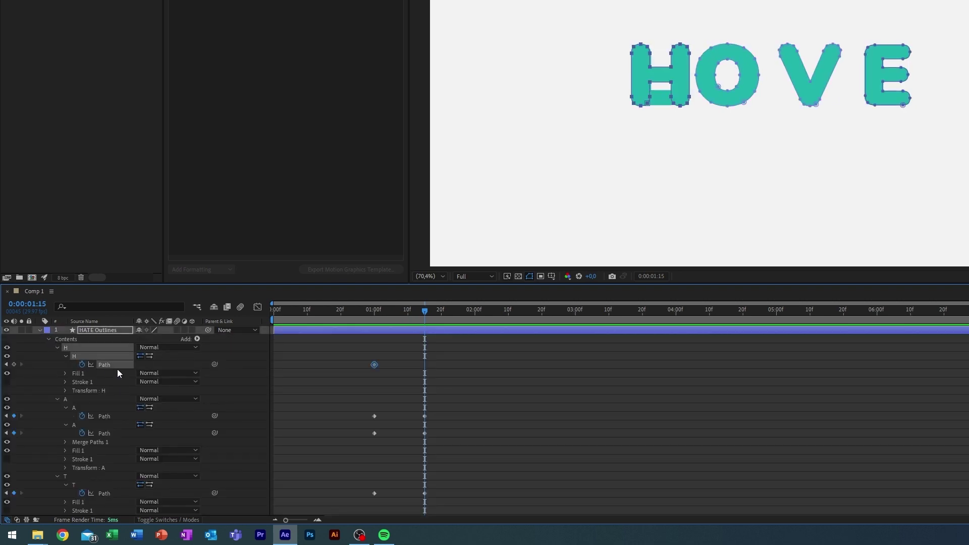
key(ctrl+v)
click(448, 352)
Step: Check the E letter's path in HATE Outlines, then collapse the layer
click(42, 343)
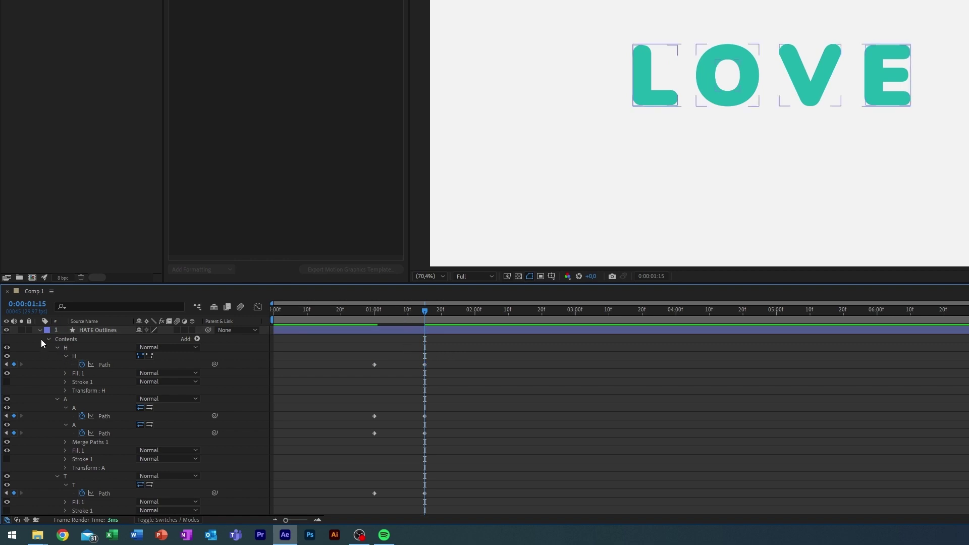
scroll(79, 482, down, 5)
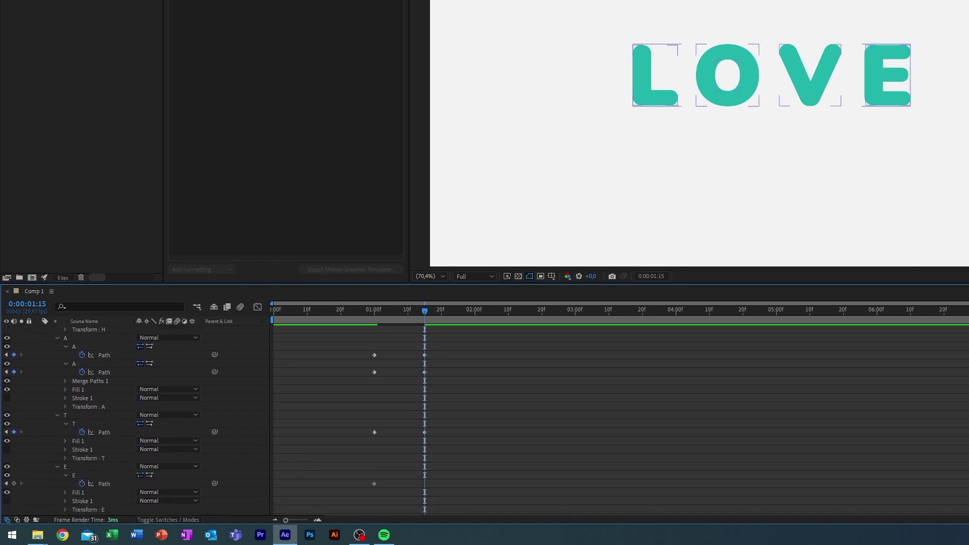
click(81, 478)
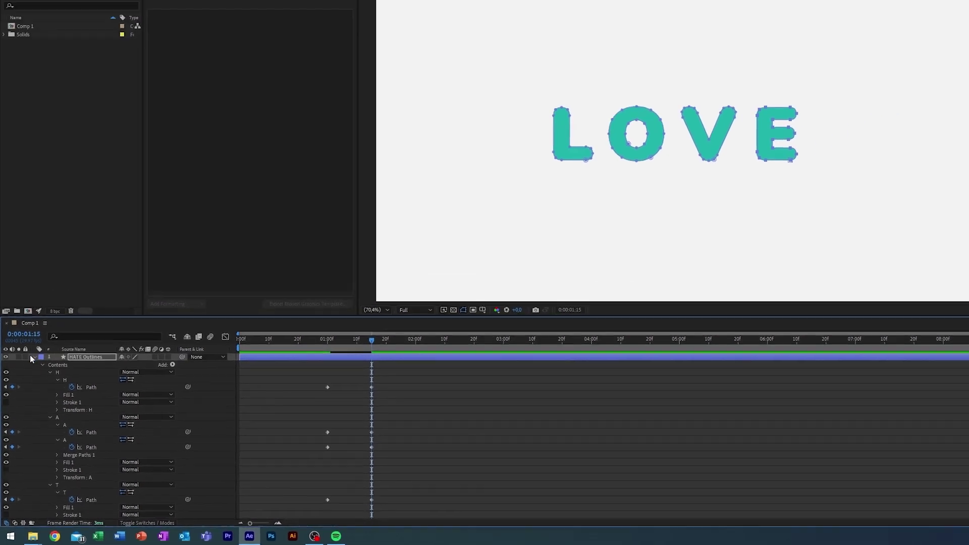
click(31, 357)
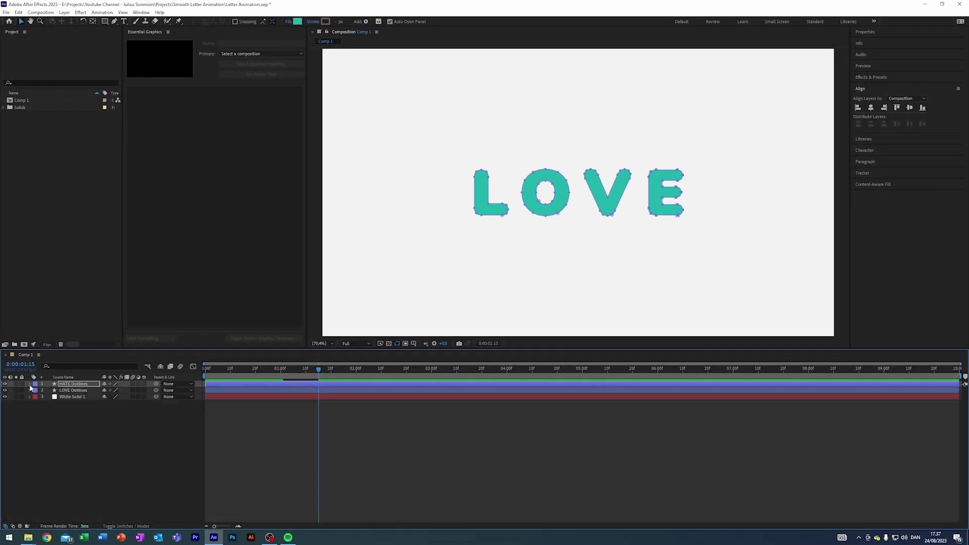
Step: Delete the LOVE Outlines layer and preview the HATE-to-LOVE morph
click(66, 391)
key(Delete)
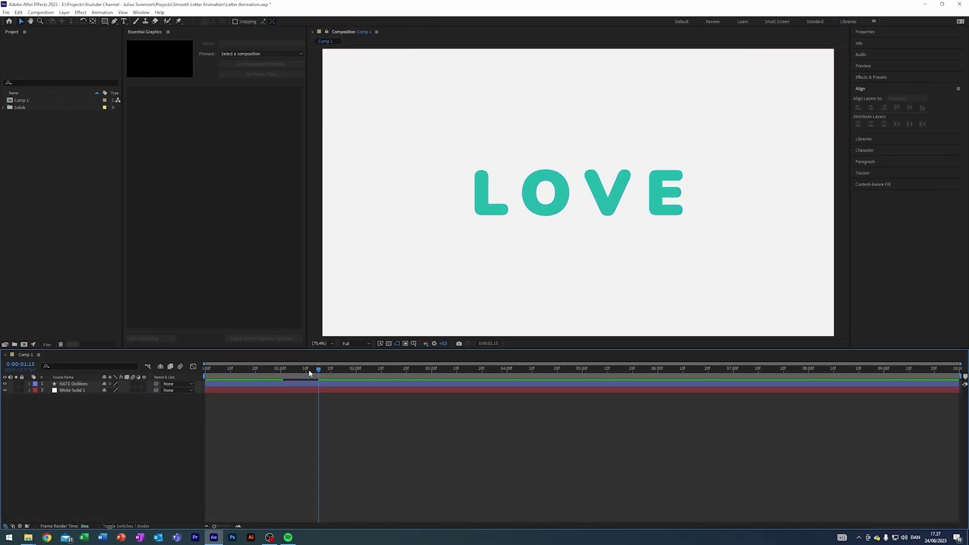
drag(308, 369, 230, 371)
key(space)
drag(362, 368, 280, 369)
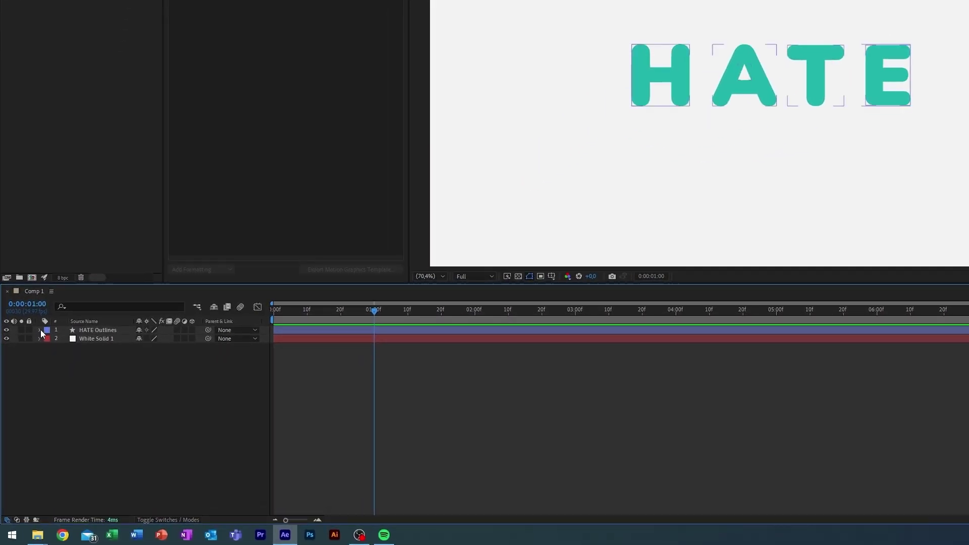
Step: Select all eight HATE Outlines Path keyframes and apply Easy Ease (F9)
click(39, 329)
drag(394, 314, 427, 315)
drag(411, 353, 432, 498)
click(423, 495)
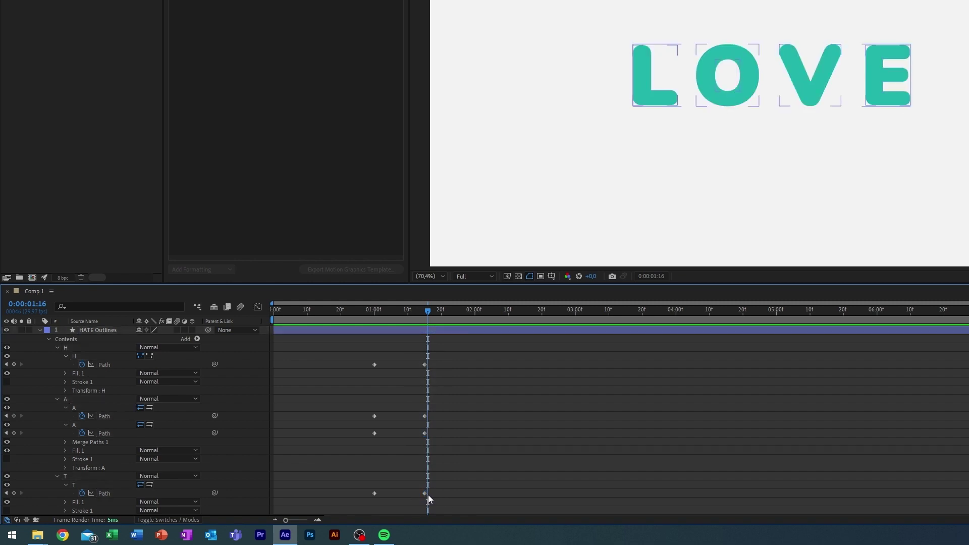
drag(414, 361, 423, 493)
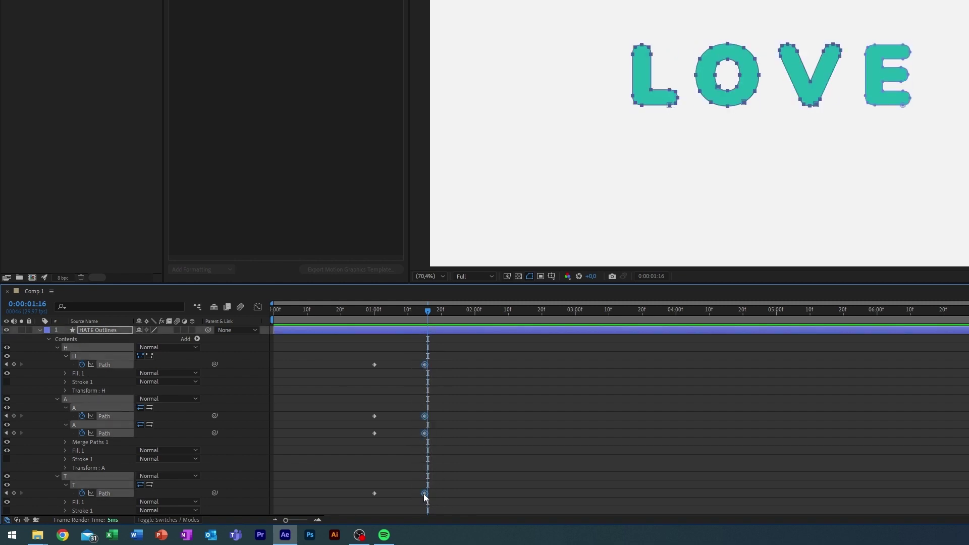
click(464, 459)
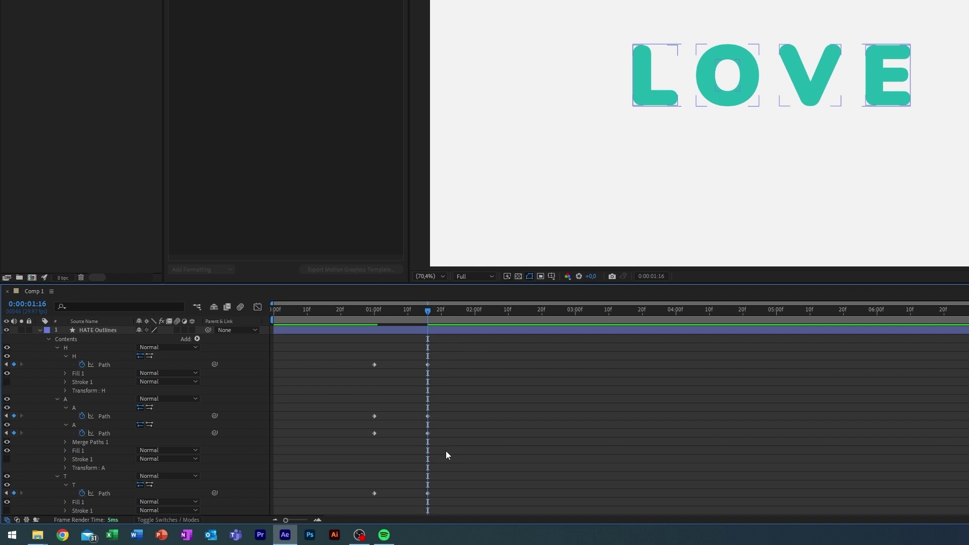
drag(455, 507, 341, 362)
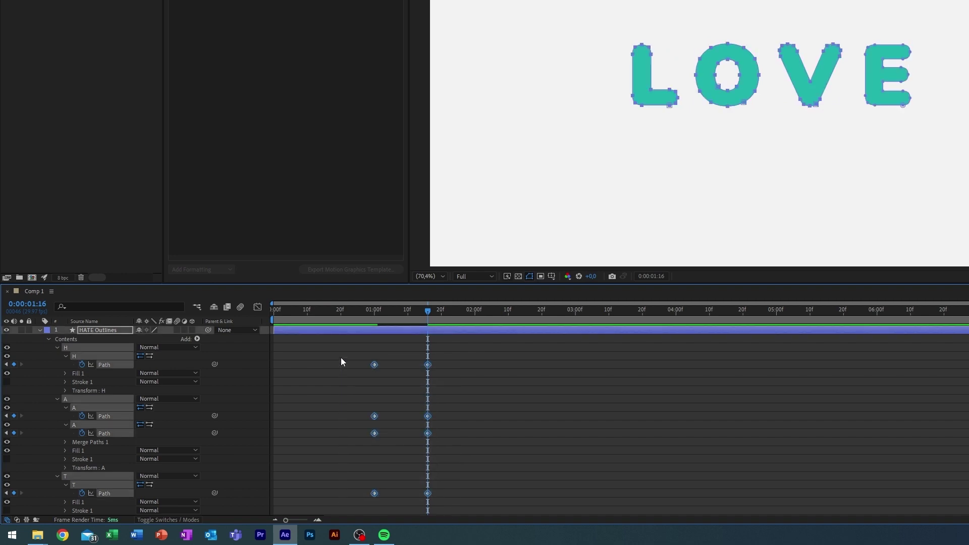
key(F9)
Step: Scrub and play a preview of the eased morph
drag(380, 322, 357, 343)
click(529, 391)
key(space)
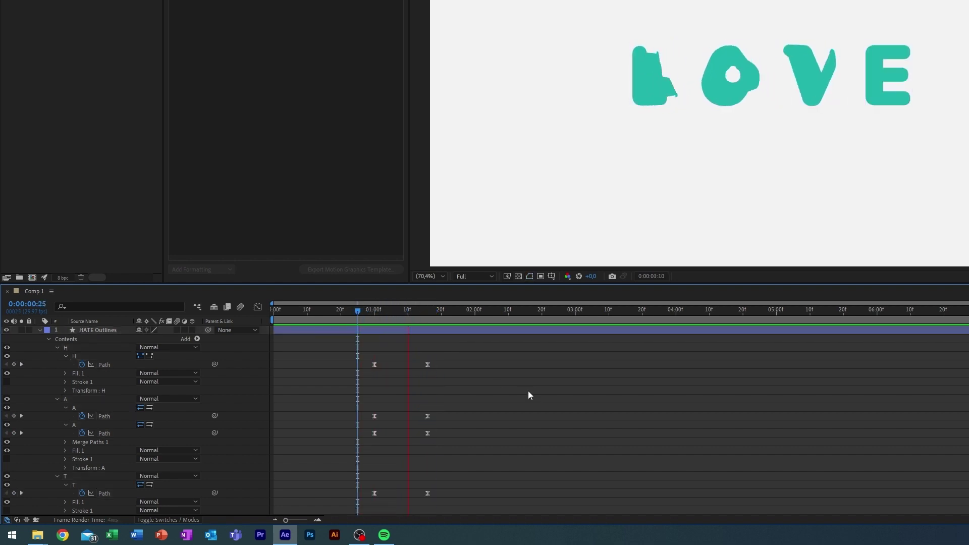
click(404, 323)
Step: At 01:08 in the Graph Editor, stretch the H Path keyframes' ease influence outward
click(402, 323)
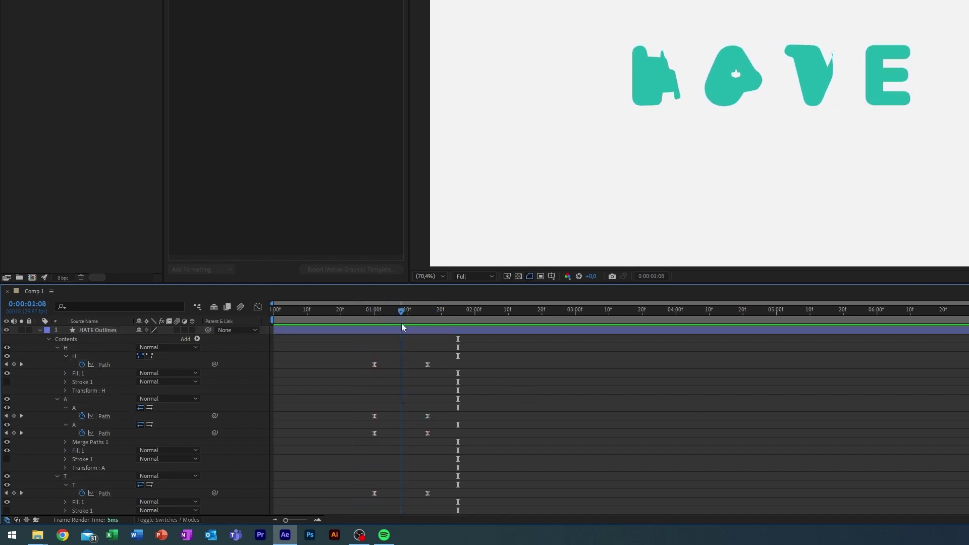
click(257, 307)
click(107, 365)
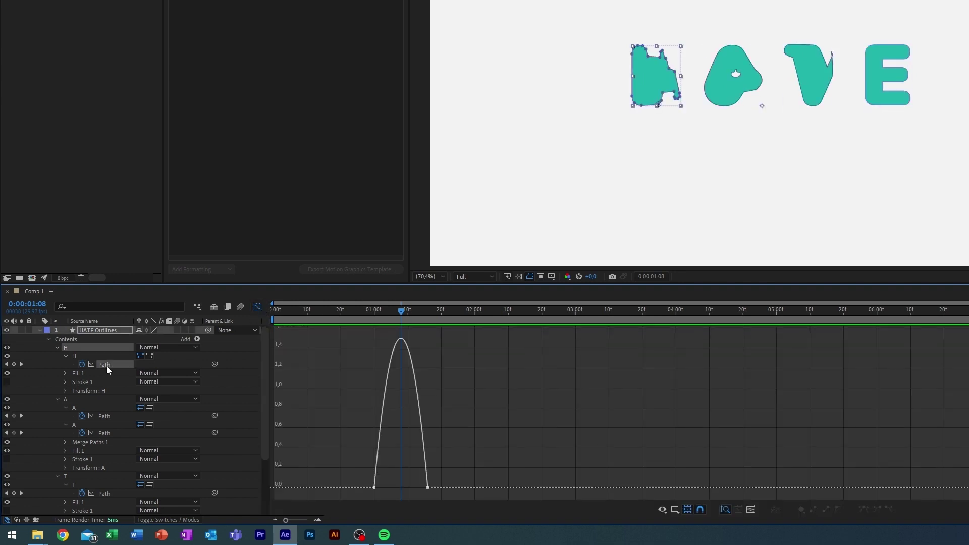
click(381, 489)
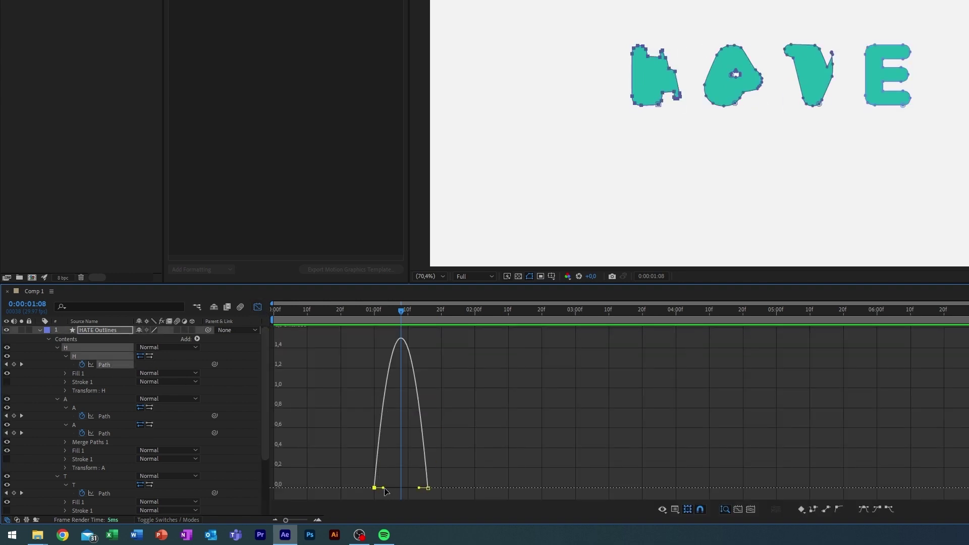
drag(389, 489, 407, 488)
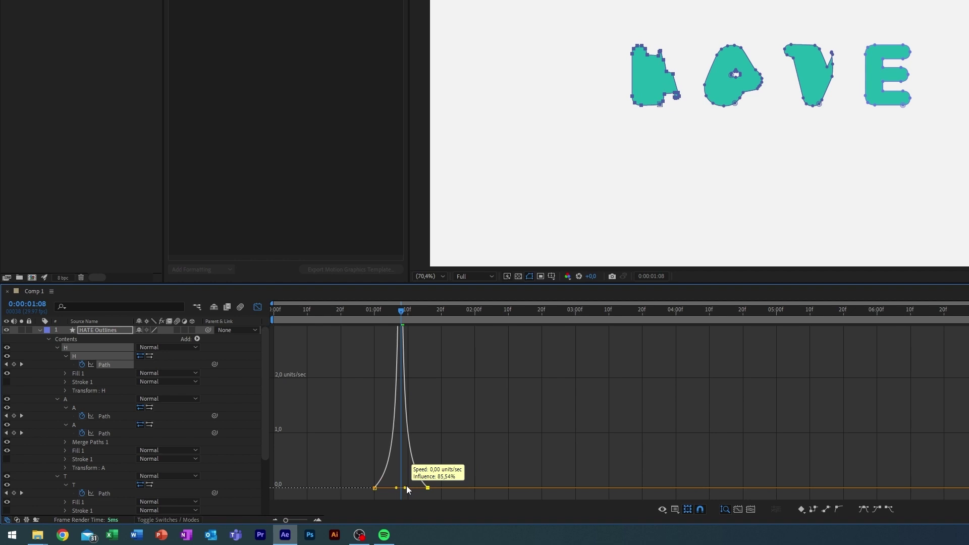
drag(407, 487, 408, 488)
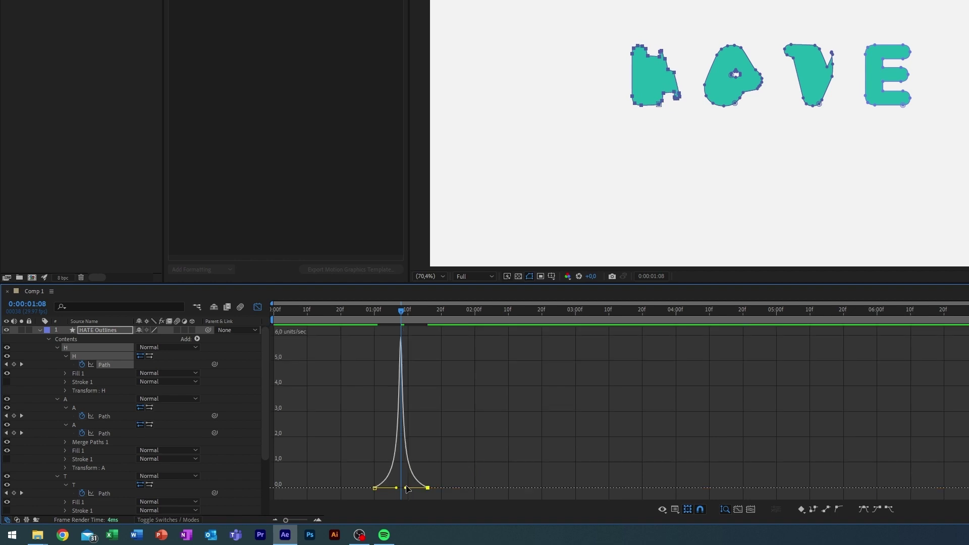
Step: Lengthen the ease influence on the first A Path's keyframes
click(104, 416)
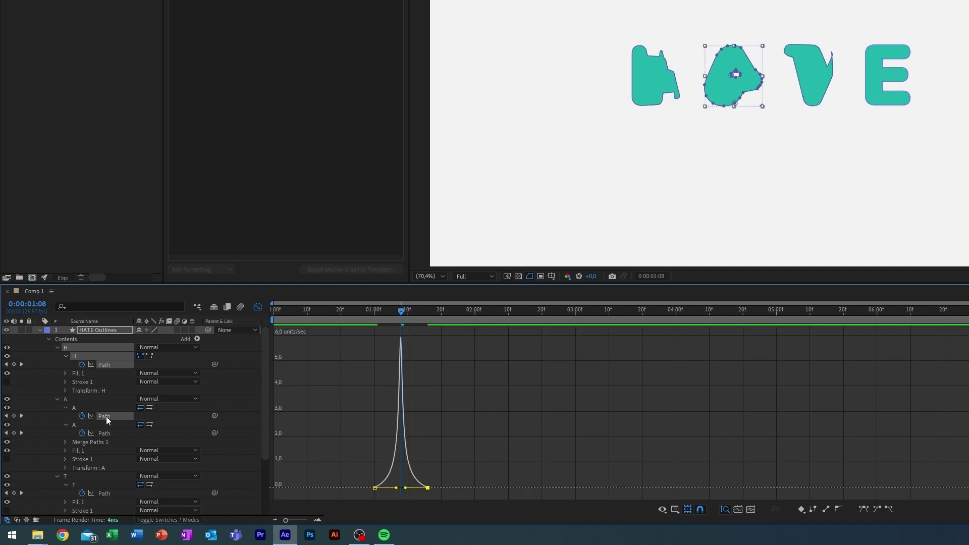
click(375, 488)
drag(388, 488, 407, 490)
click(428, 488)
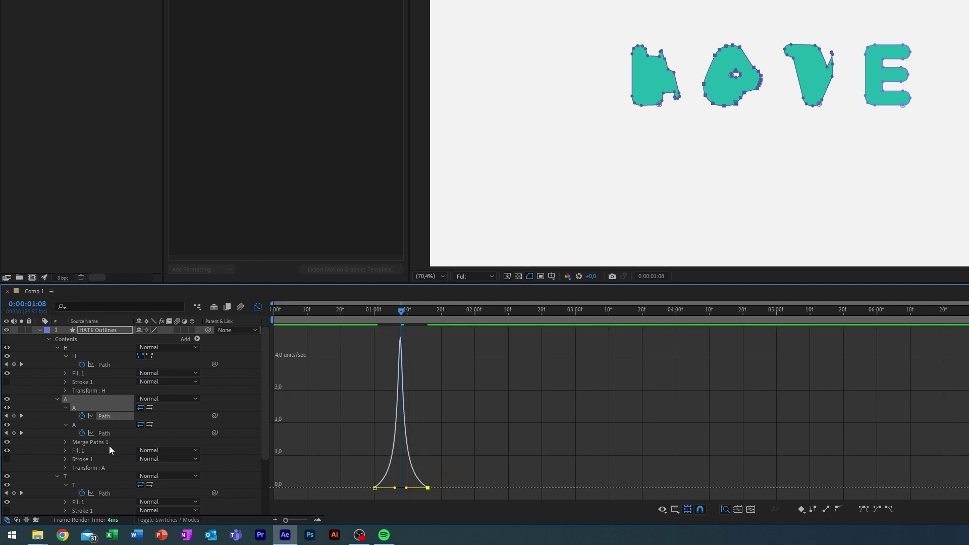
Step: Stretch the ease influence of the second A Path and T Path keyframes
click(104, 434)
click(383, 492)
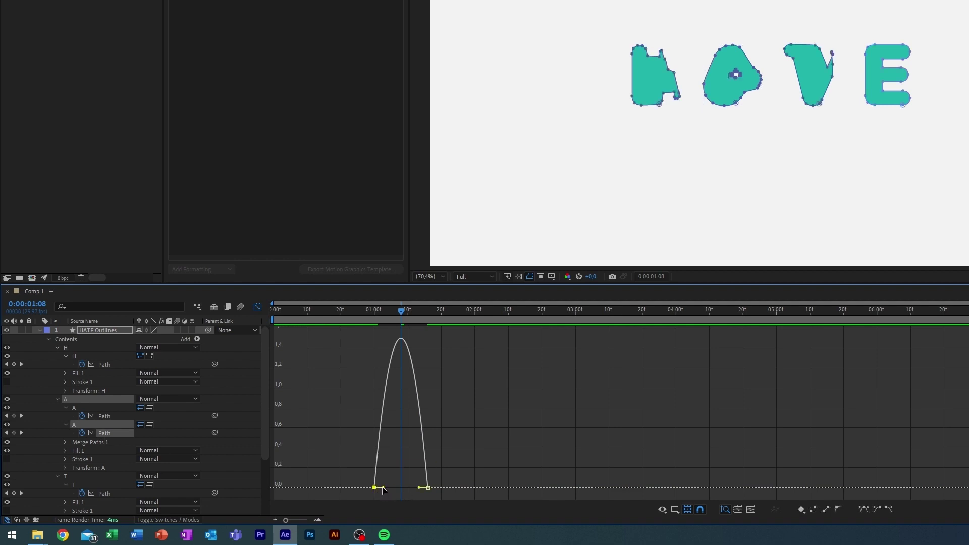
drag(399, 492, 401, 492)
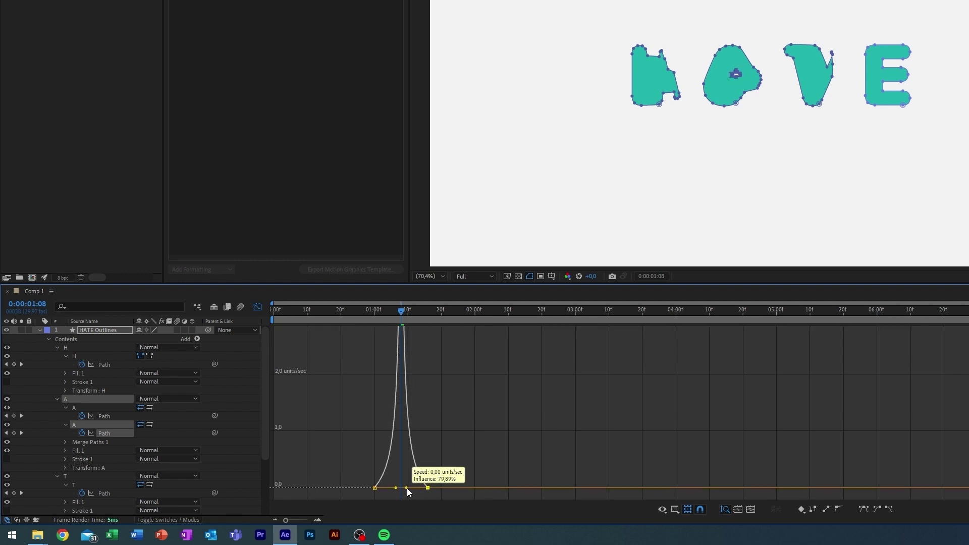
drag(408, 489, 407, 489)
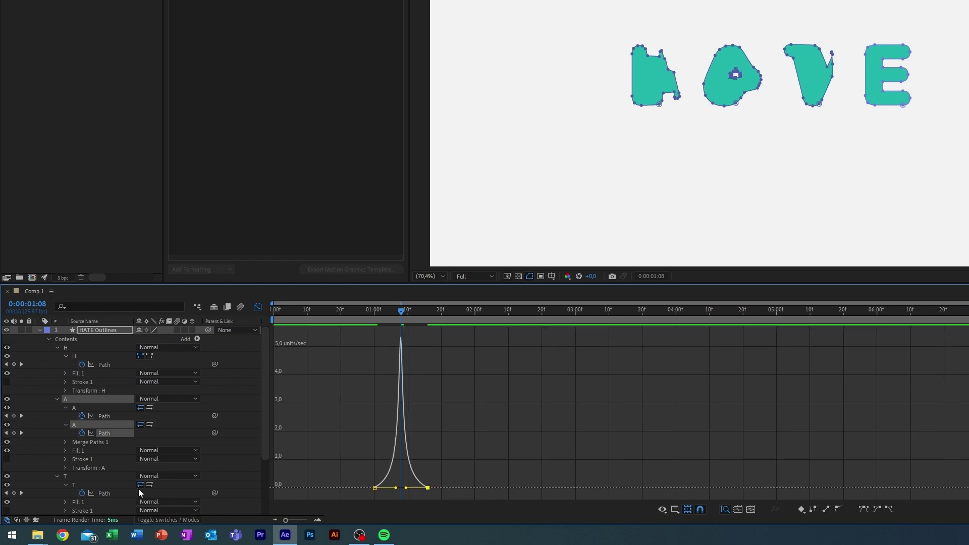
click(102, 494)
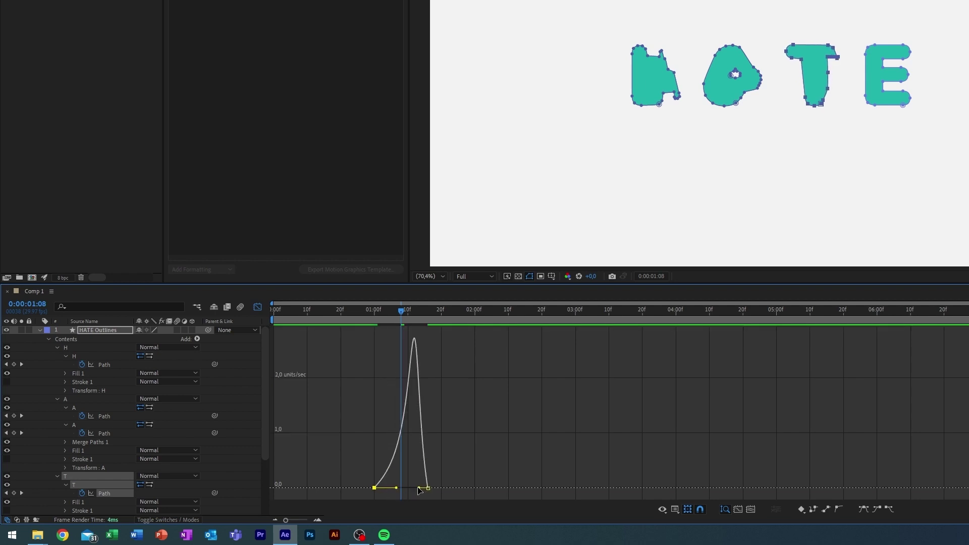
drag(407, 489, 407, 489)
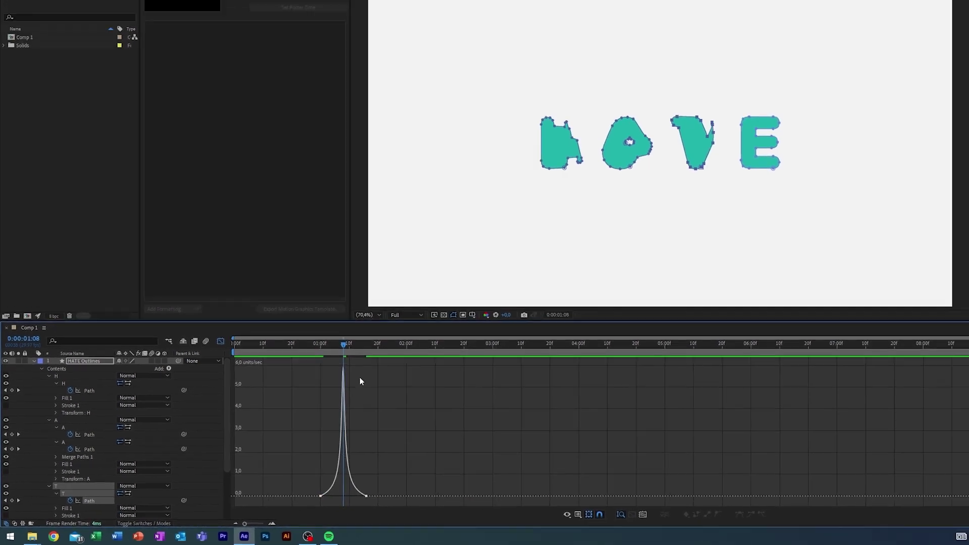